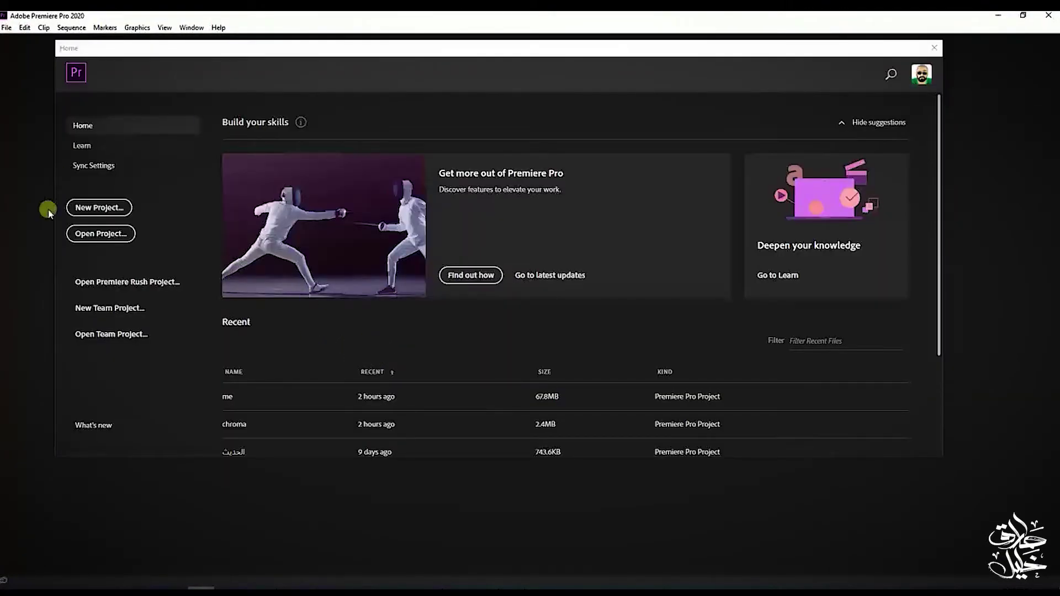
- Create a new Premiere Pro project named 'training' saved on the Desktop
click(121, 211)
text(training)
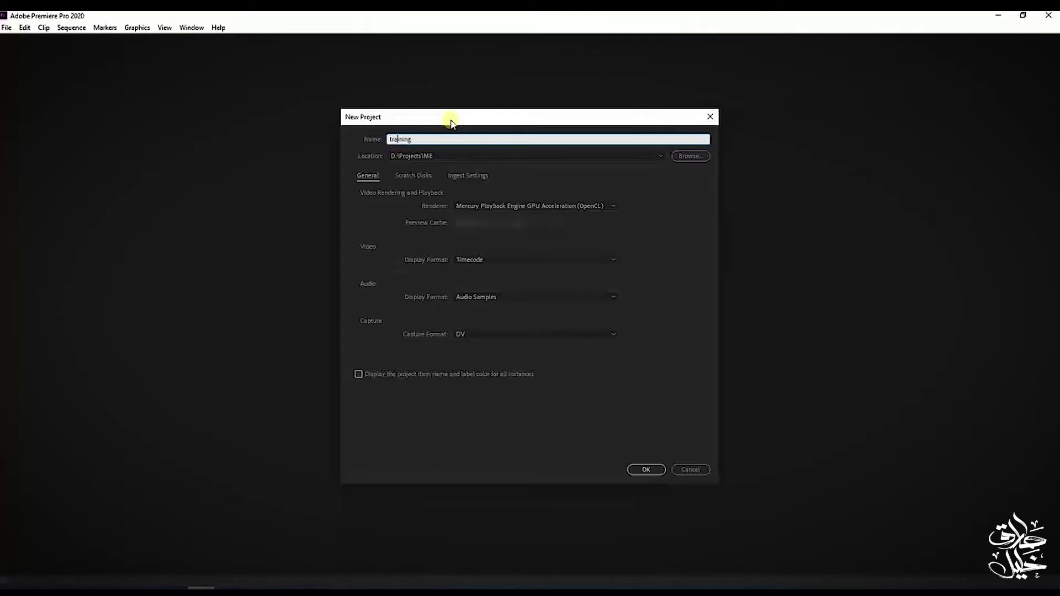
click(671, 160)
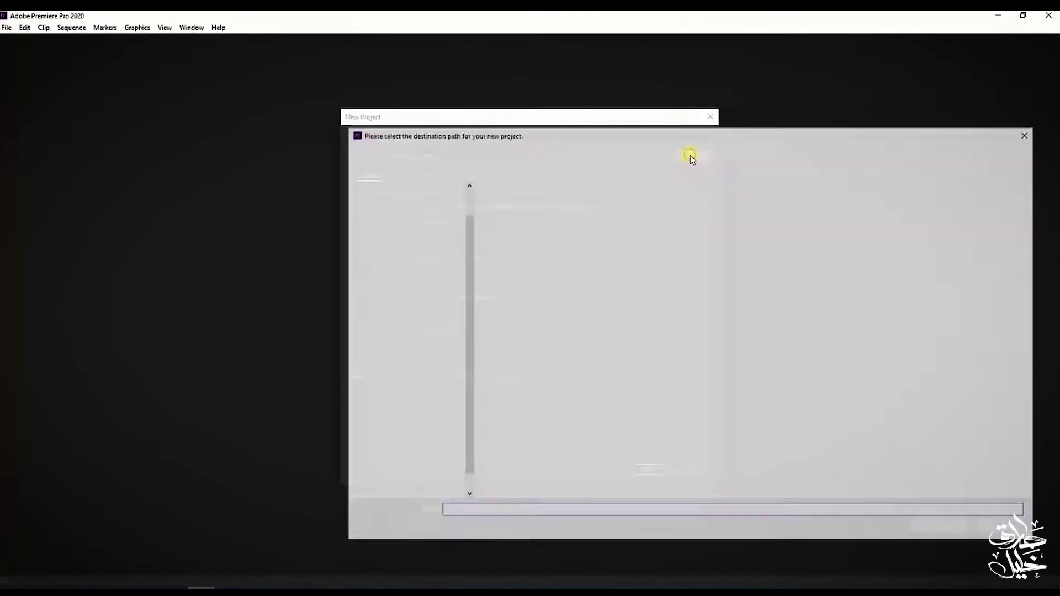
scroll(466, 188, up, 1)
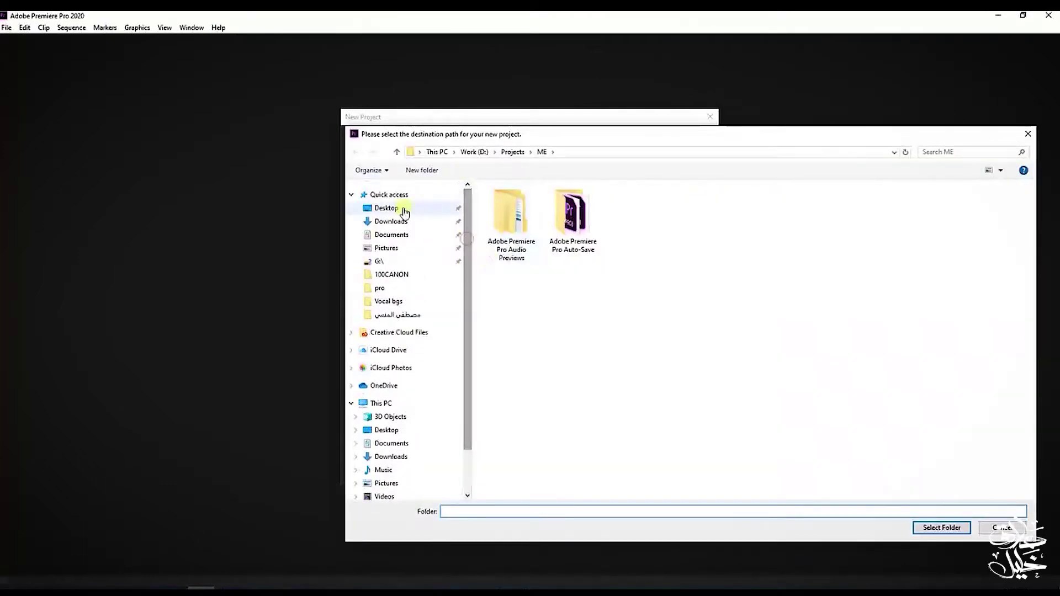
click(401, 208)
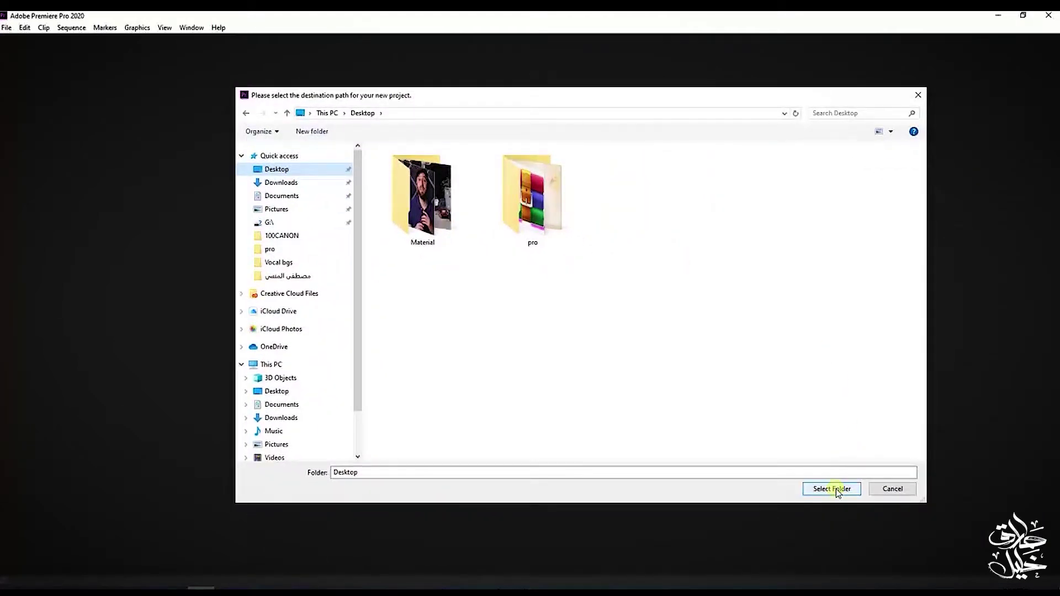
click(837, 490)
click(647, 470)
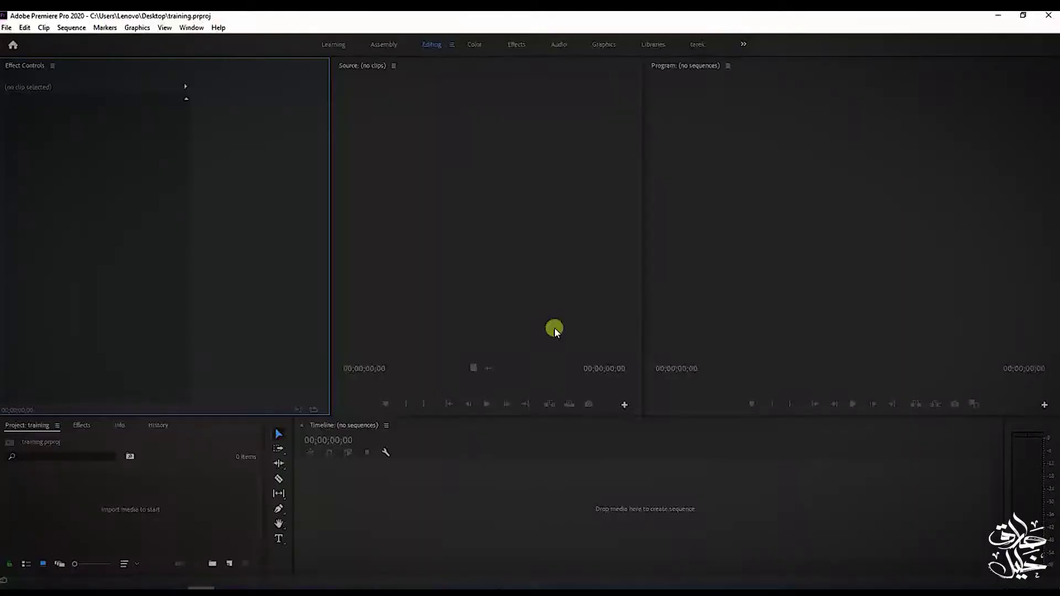
- Look over the empty project's Project, Source and Timeline panels, then switch to File Explorer
click(116, 499)
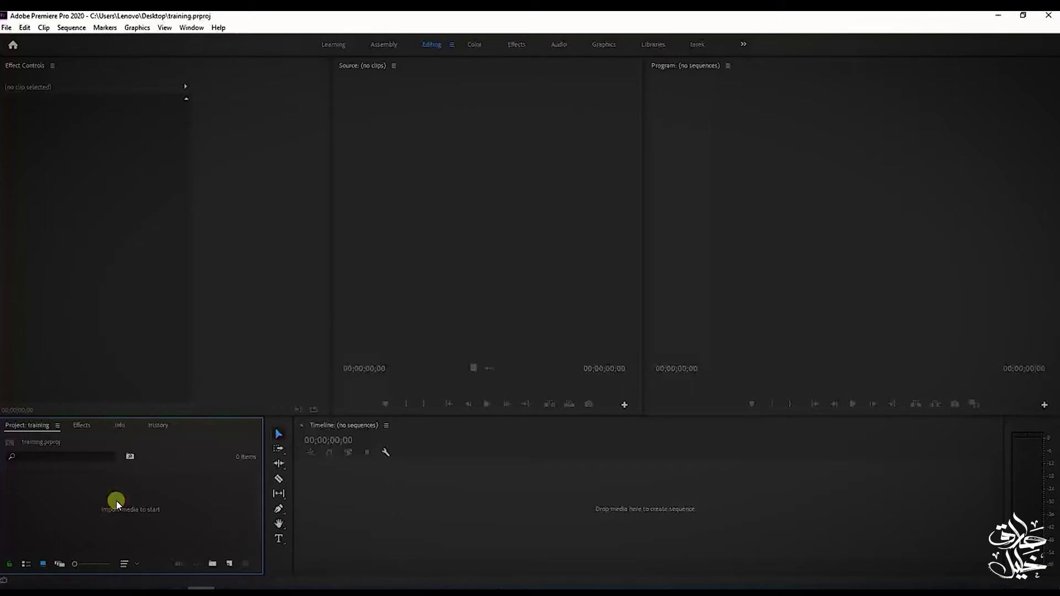
click(498, 227)
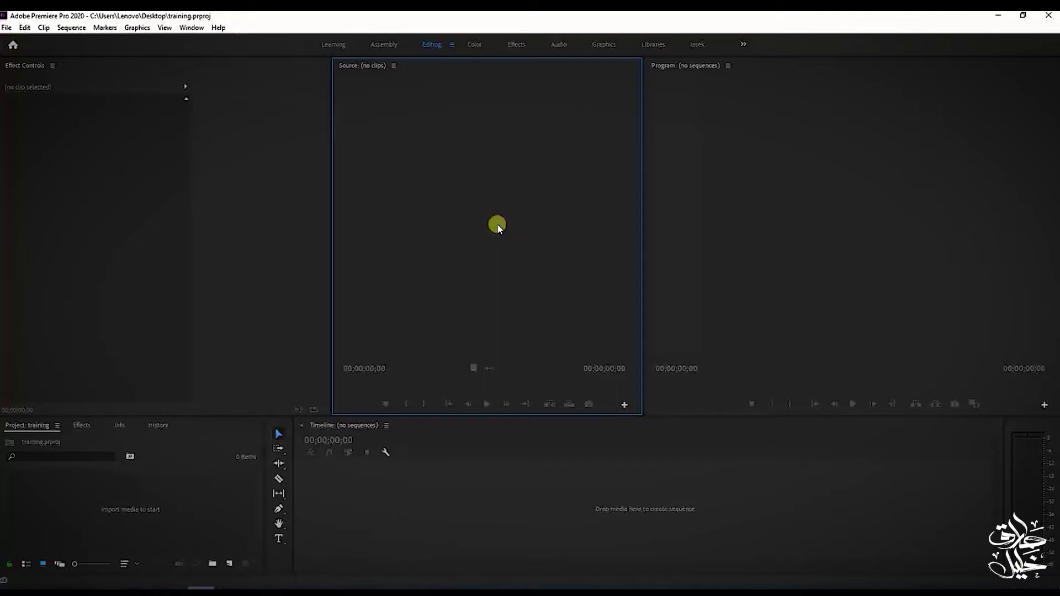
click(455, 519)
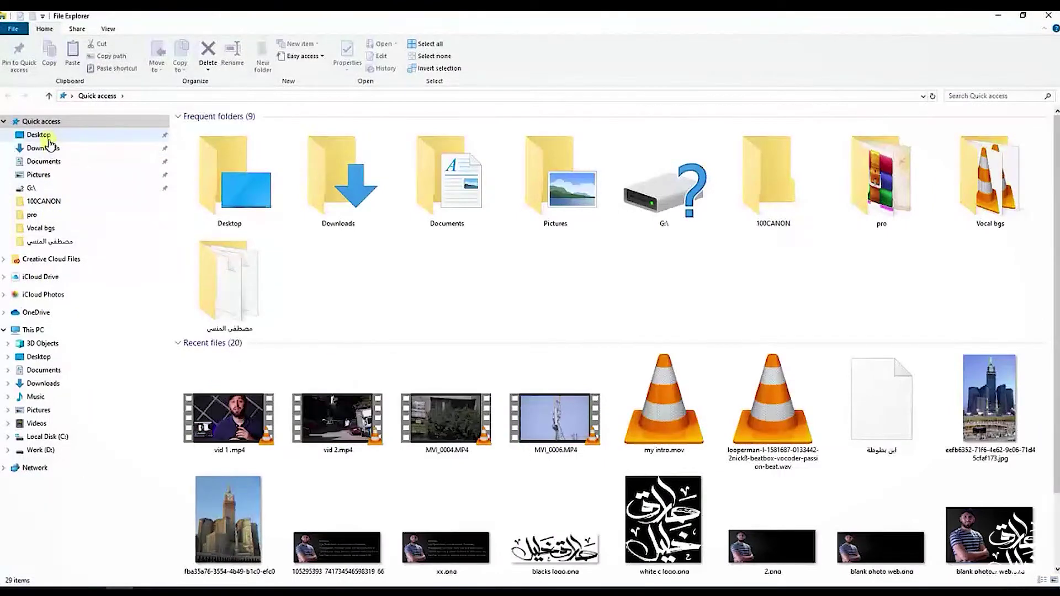
- Import vid 1.mp4 and vid 2.mp4 from Desktop > Material into the Premiere Project panel
click(48, 138)
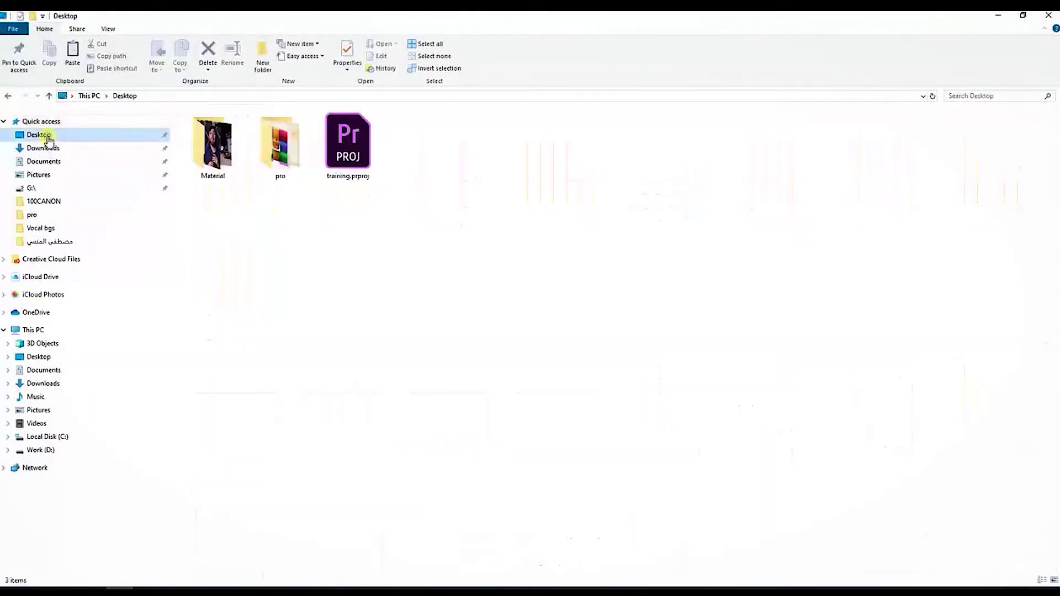
double_click(218, 160)
drag(214, 205, 249, 158)
mouse_move(271, 216)
mouse_down()
mouse_move(195, 589)
mouse_move(99, 500)
mouse_up()
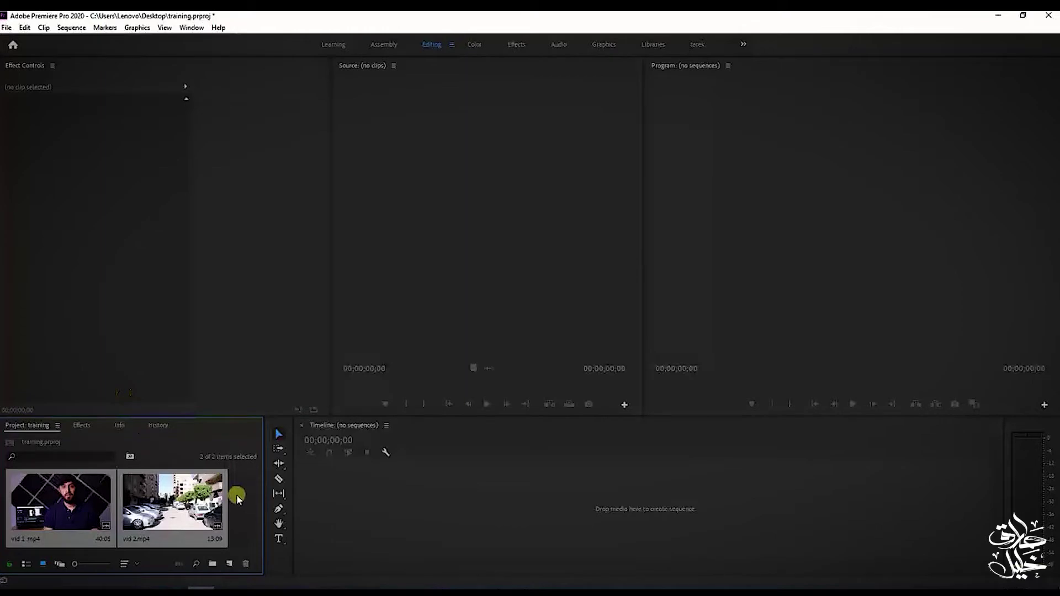
double_click(236, 495)
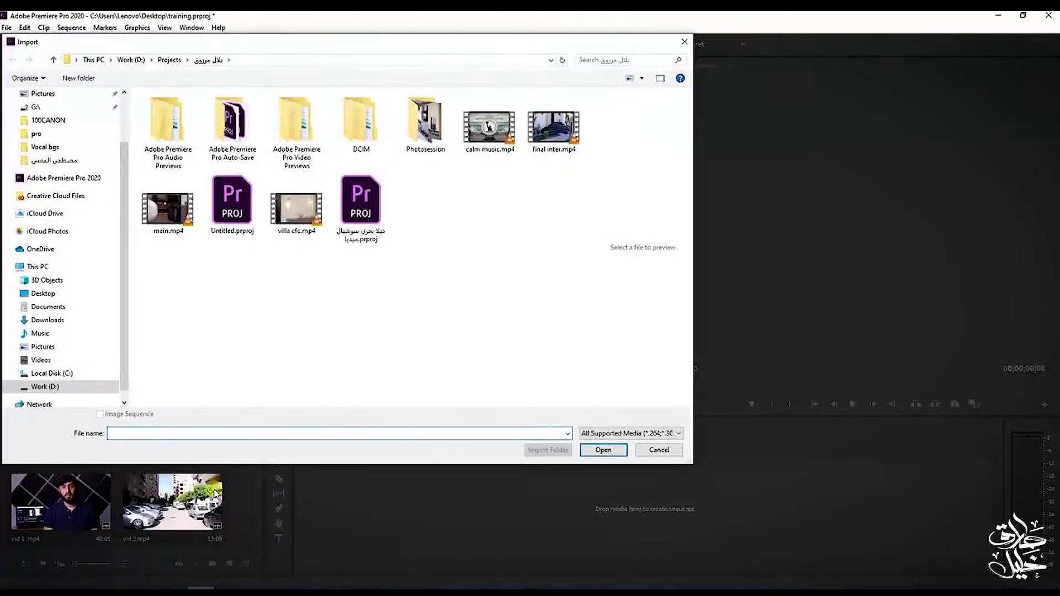
scroll(67, 221, up, 2)
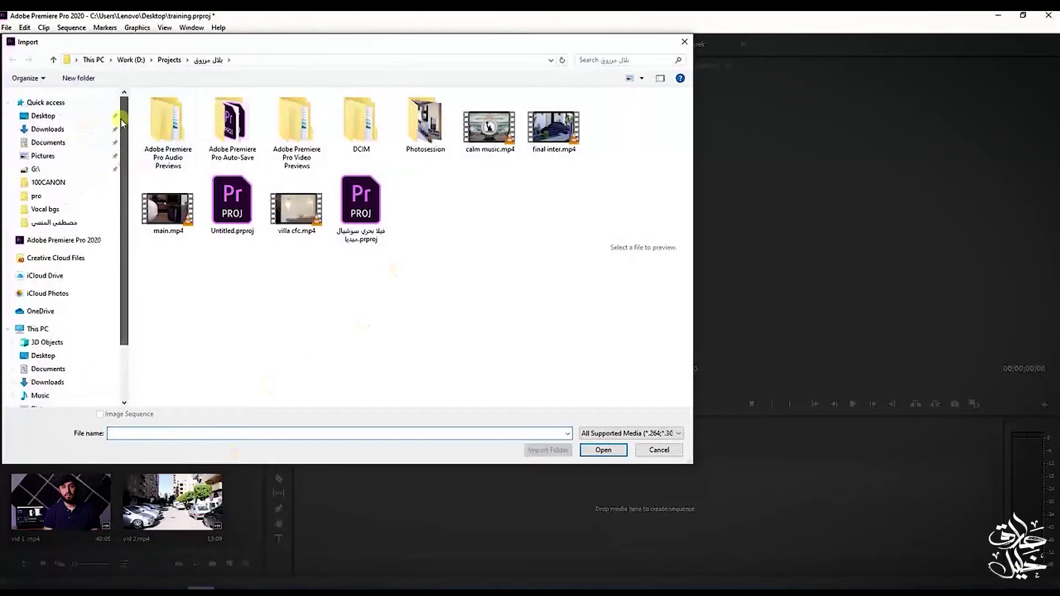
click(43, 115)
double_click(168, 130)
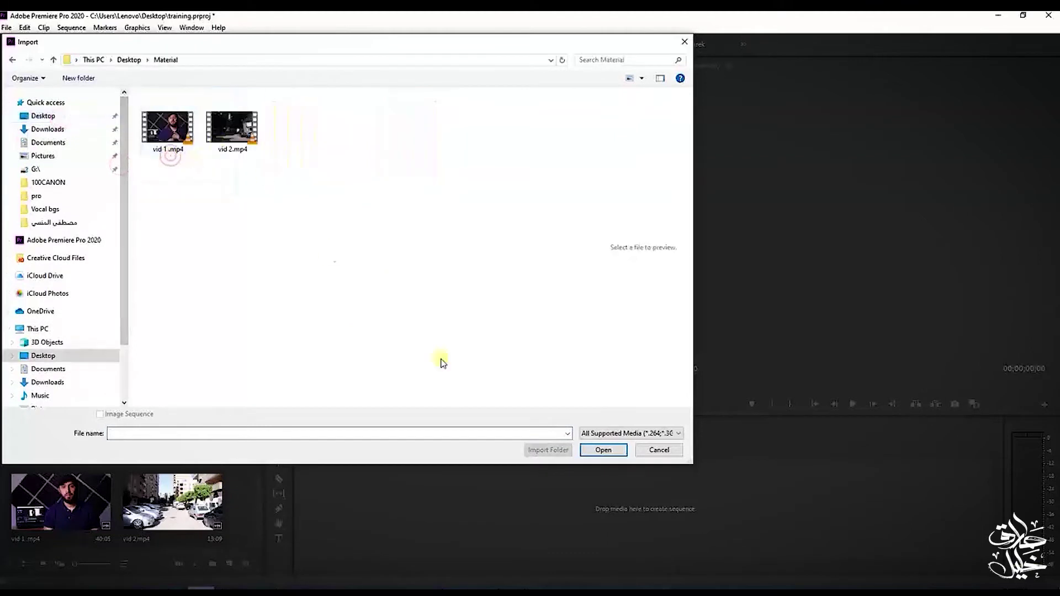
click(663, 450)
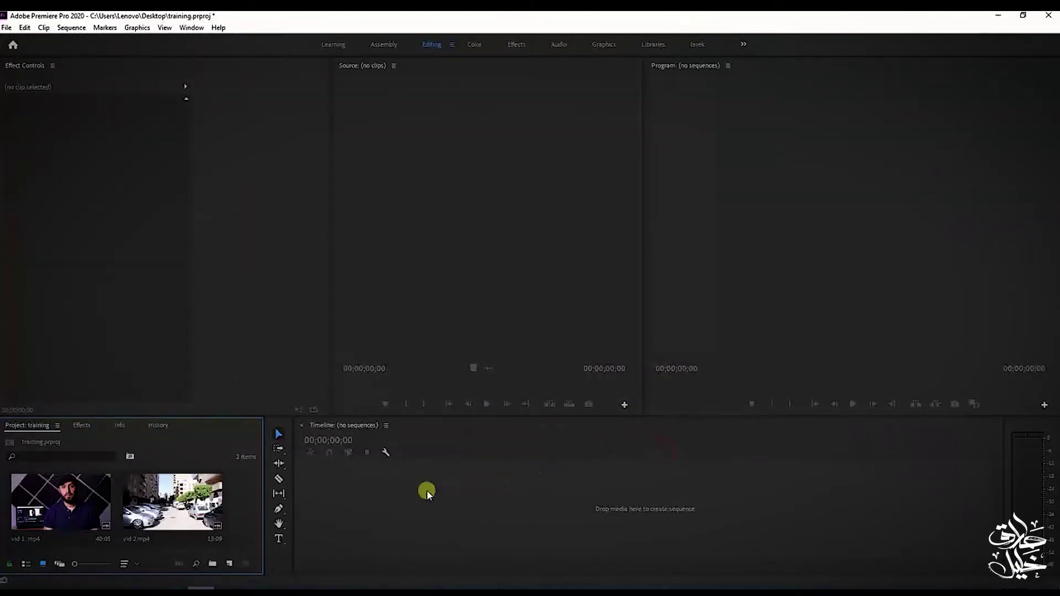
click(22, 497)
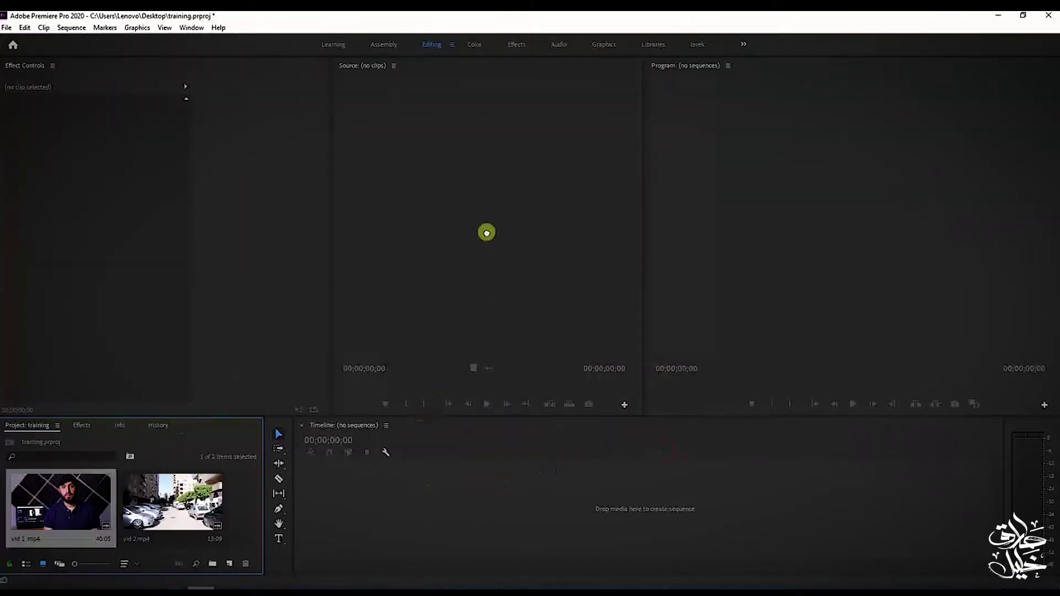
- Preview vid 1.mp4 in the Source monitor and build a 'vid 1' sequence from it
drag(486, 239, 487, 232)
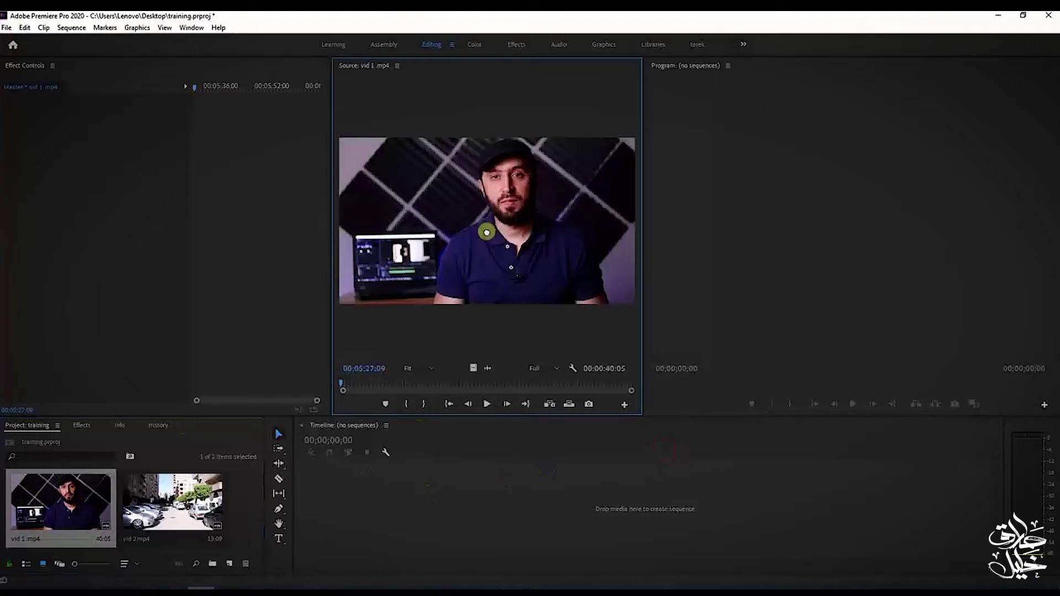
click(488, 404)
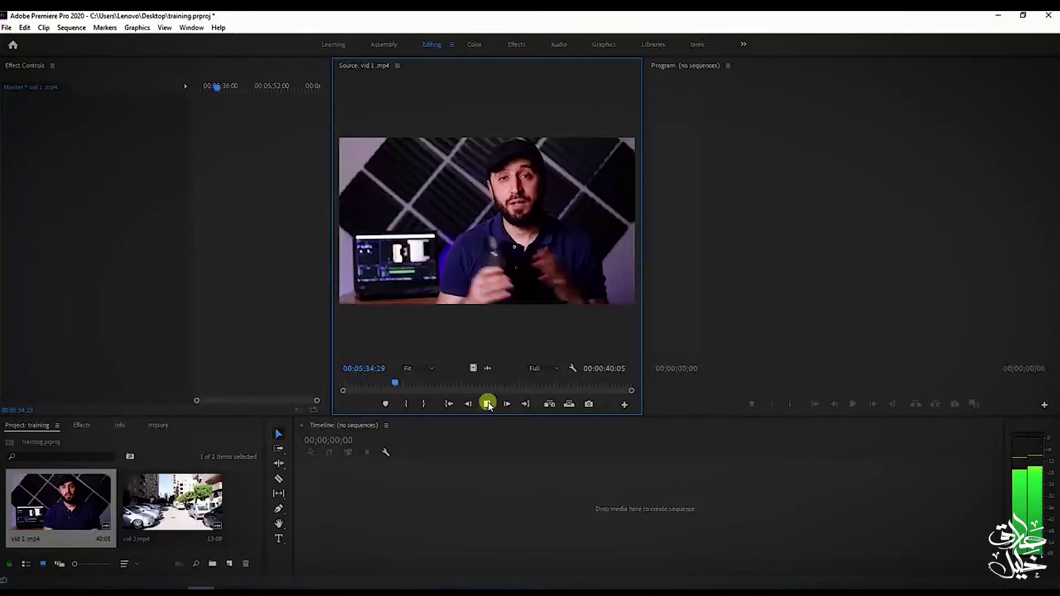
click(488, 404)
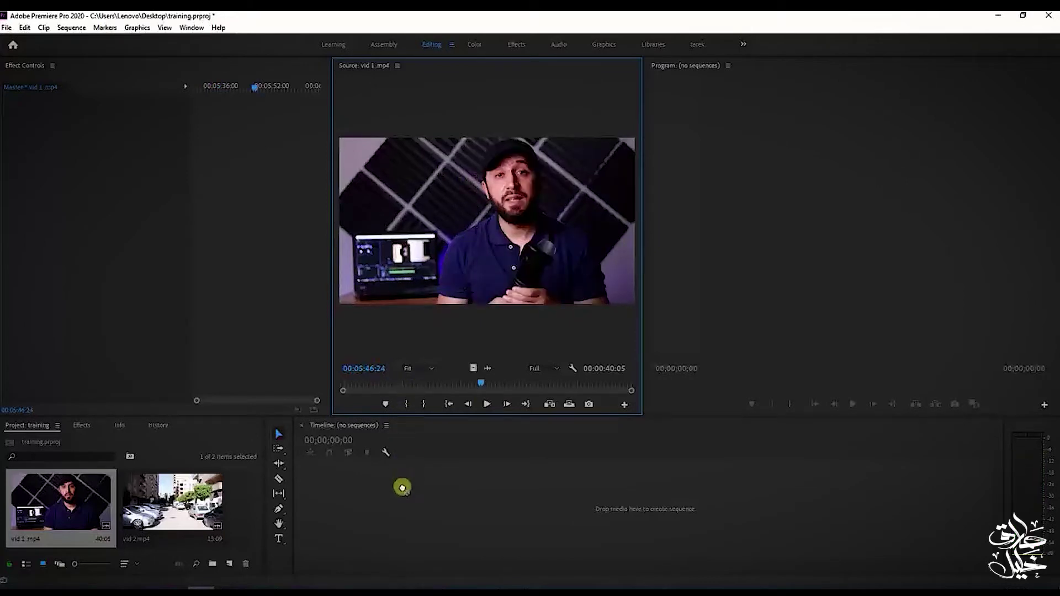
drag(402, 496, 405, 498)
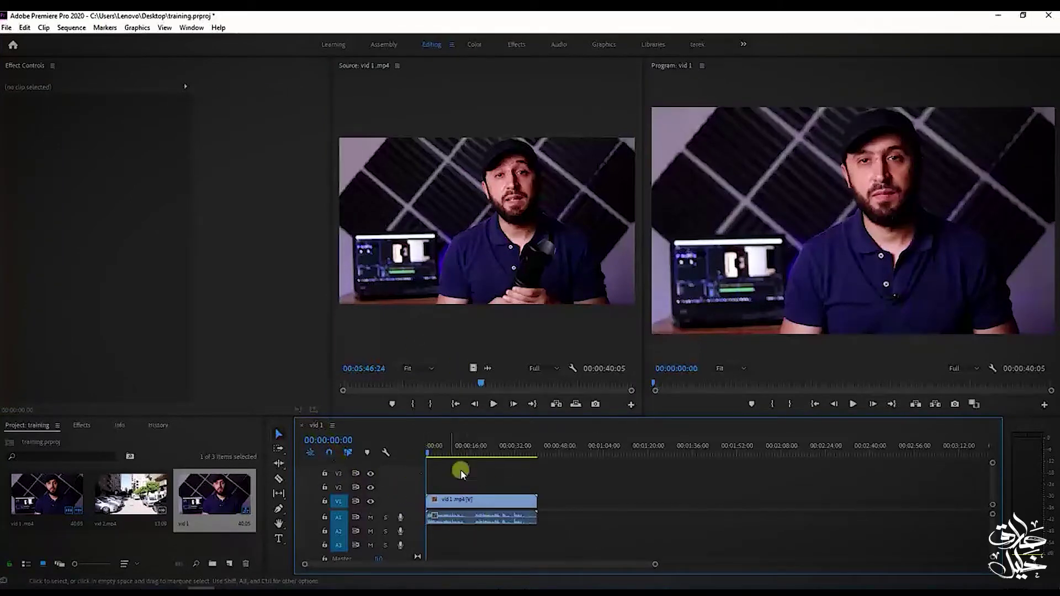
click(468, 506)
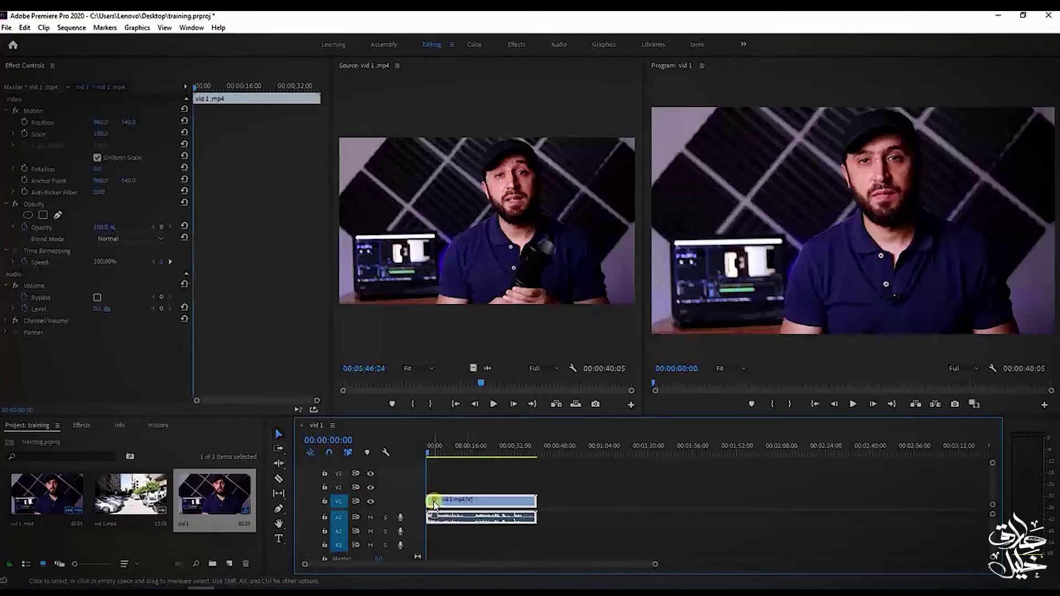
click(451, 485)
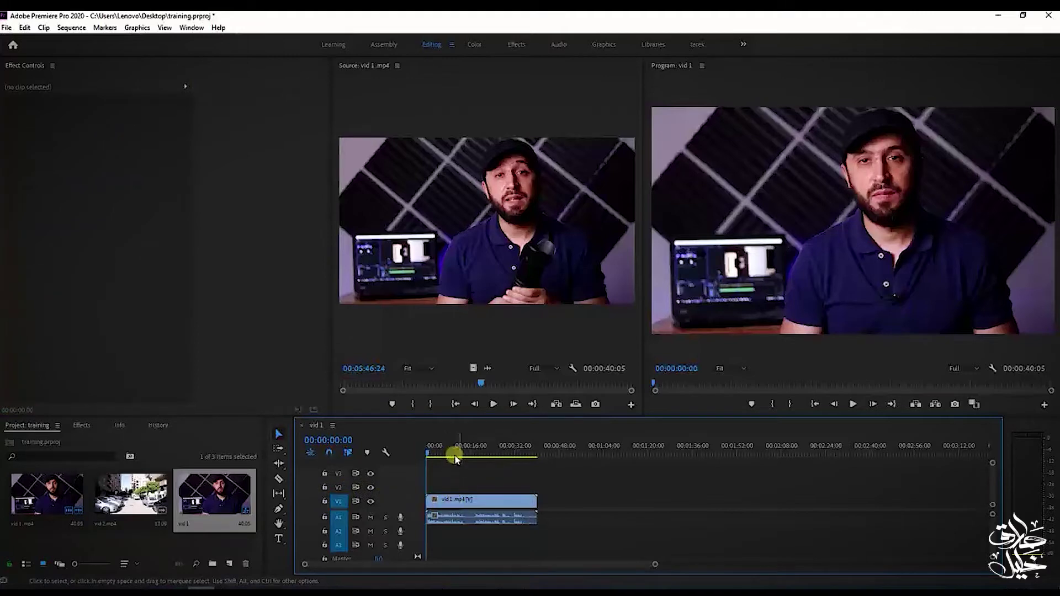
click(458, 499)
click(460, 479)
click(854, 407)
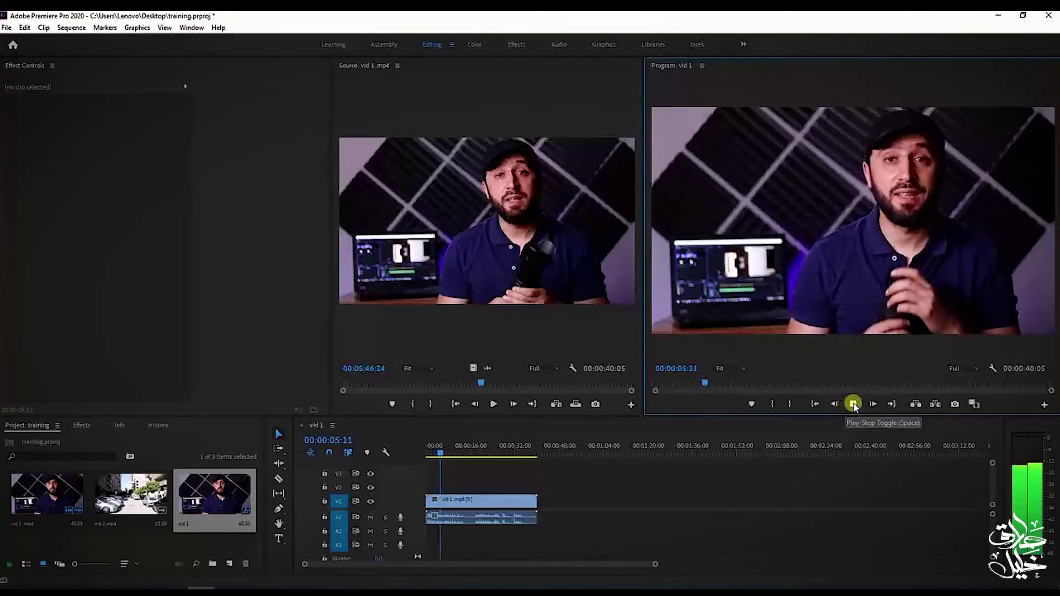
click(855, 407)
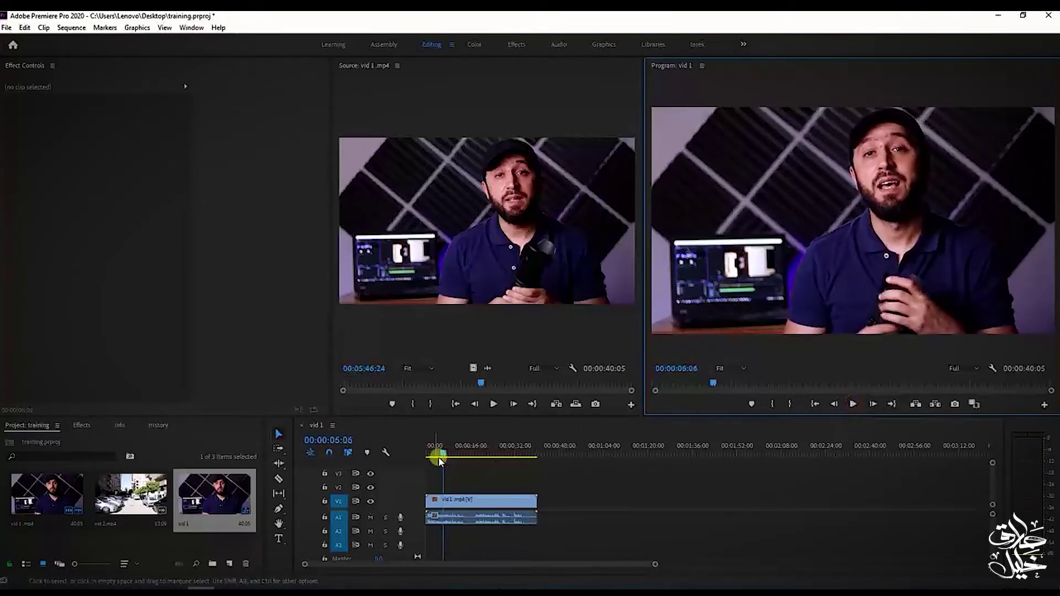
drag(439, 457, 460, 462)
click(853, 404)
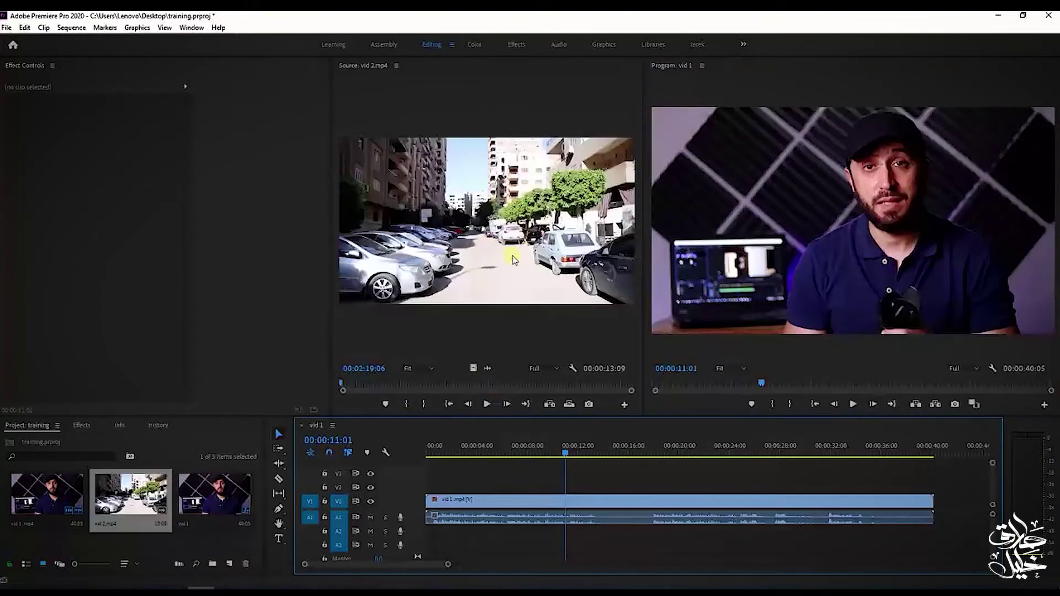
- Play and skim vid 2.mp4 in the Source monitor, returning to its start
click(485, 403)
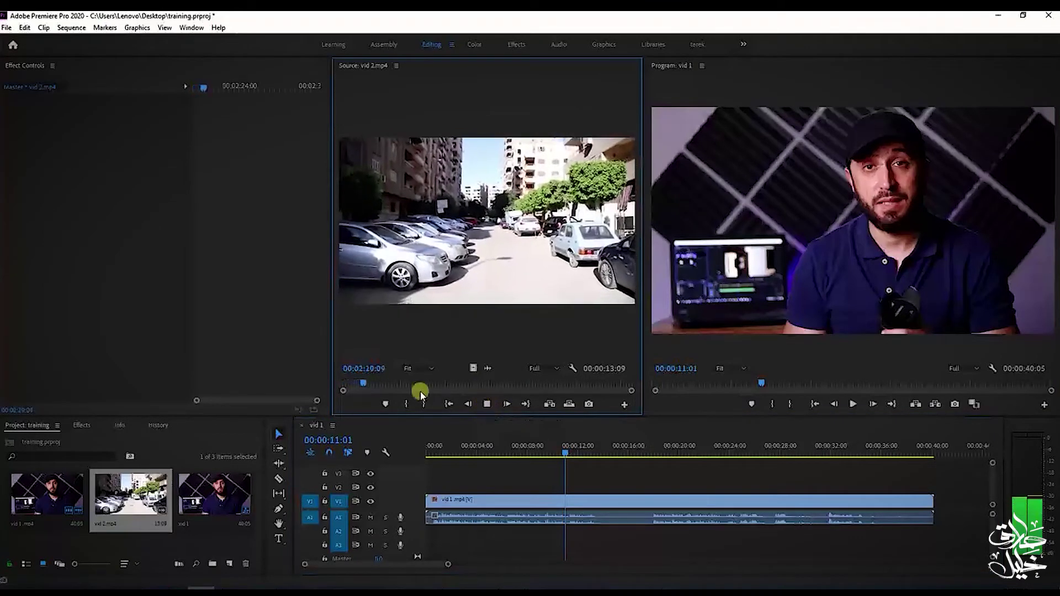
drag(366, 382, 531, 385)
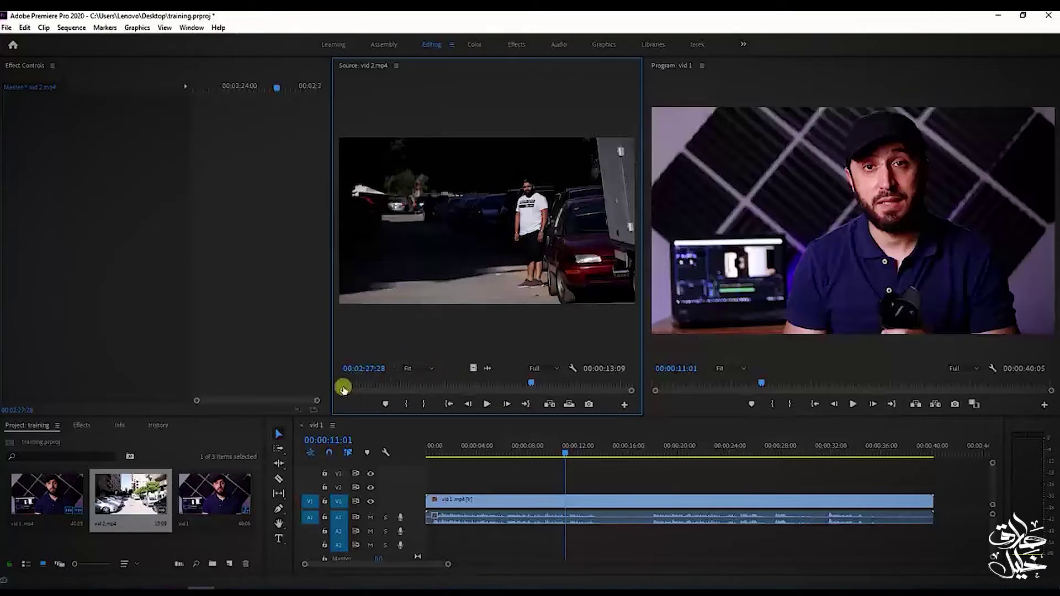
drag(430, 384, 306, 376)
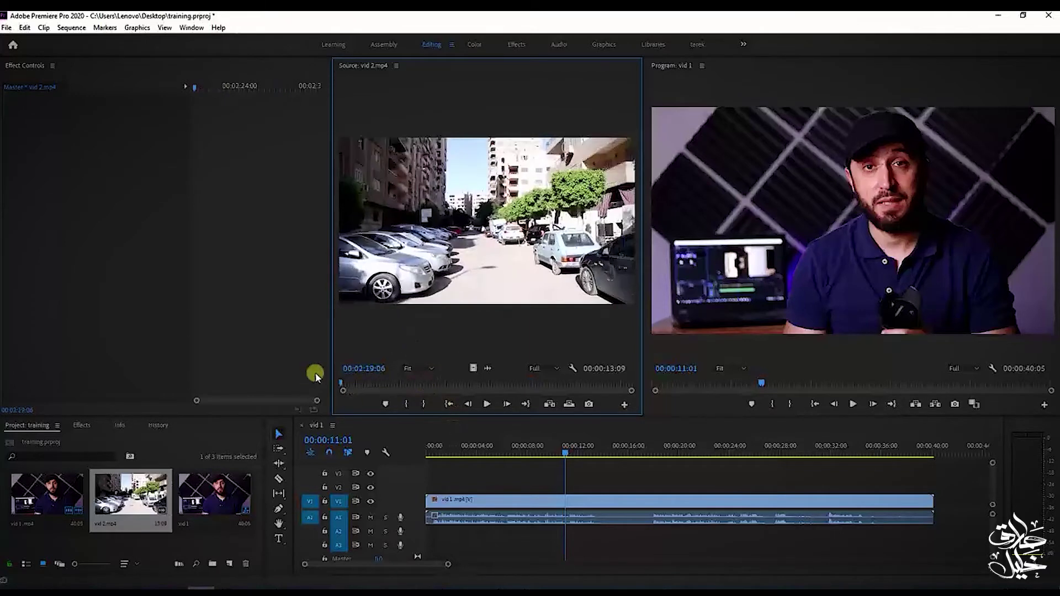
- Mark vid 2's In at its start and Out at the night scene (00:00:08:25), then drag it toward V2
key(i)
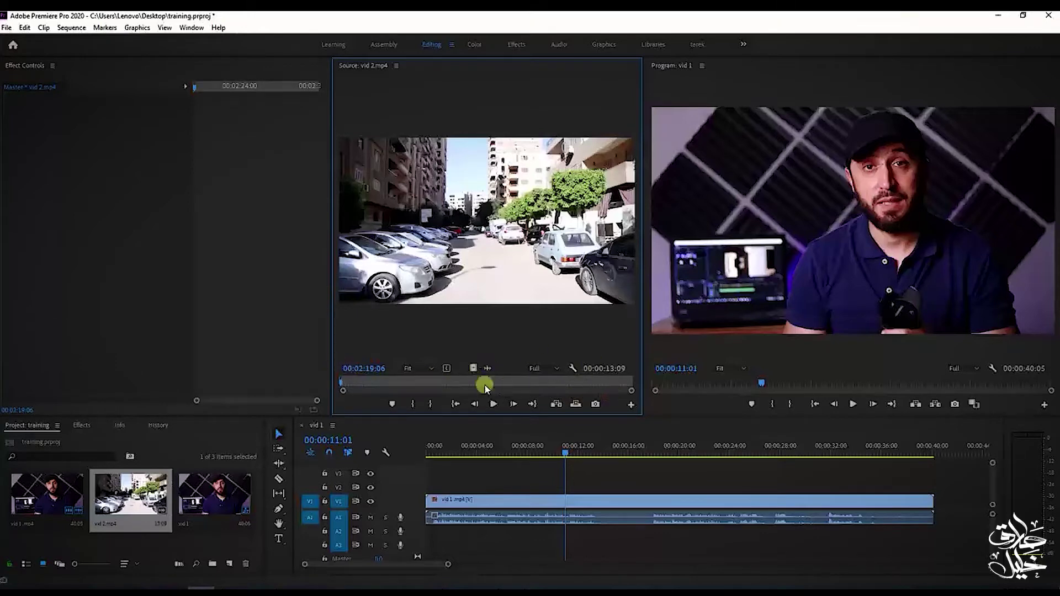
drag(335, 383, 535, 380)
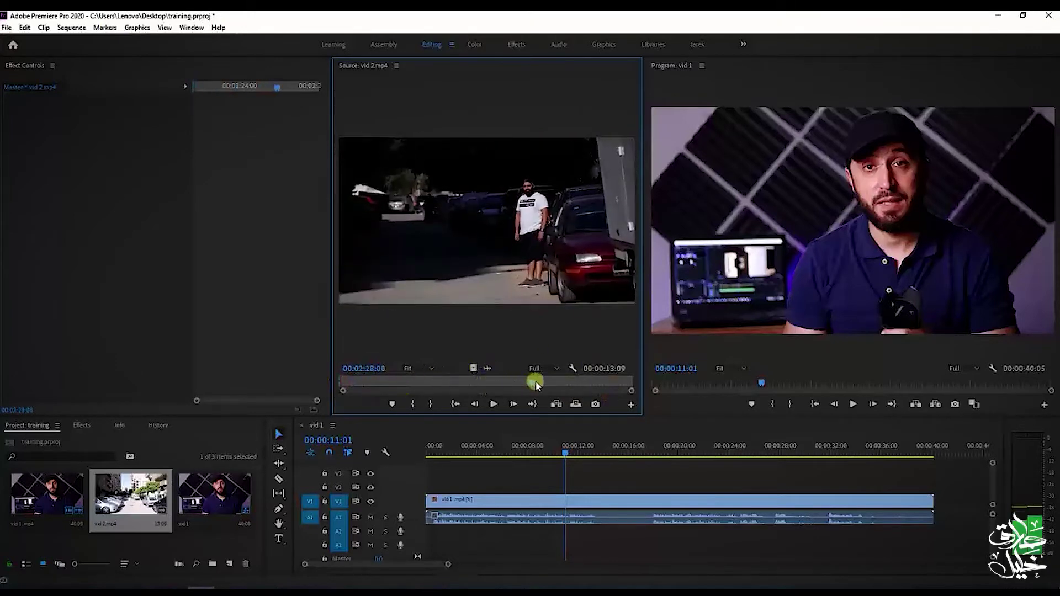
key(o)
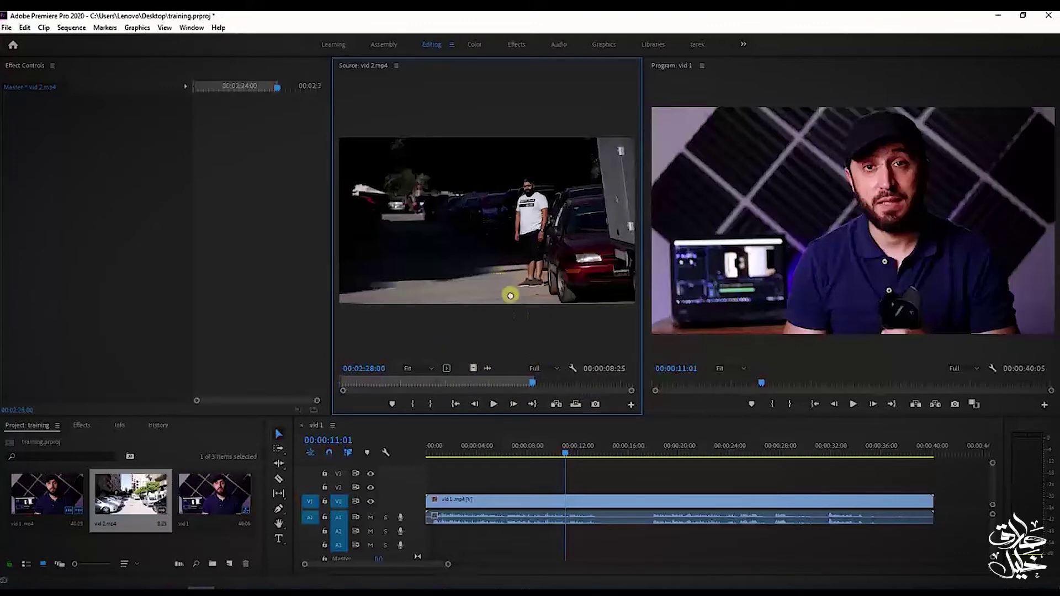
drag(544, 405, 570, 490)
- Place the vid 2 footage, video only, on track V2 at about 00:00:11:01
click(477, 369)
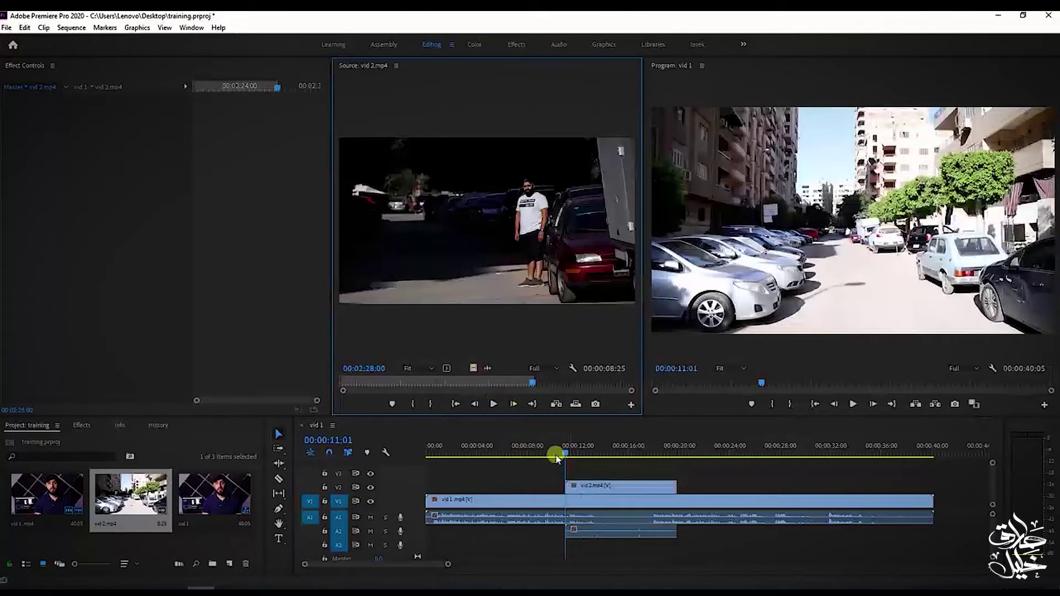
click(569, 485)
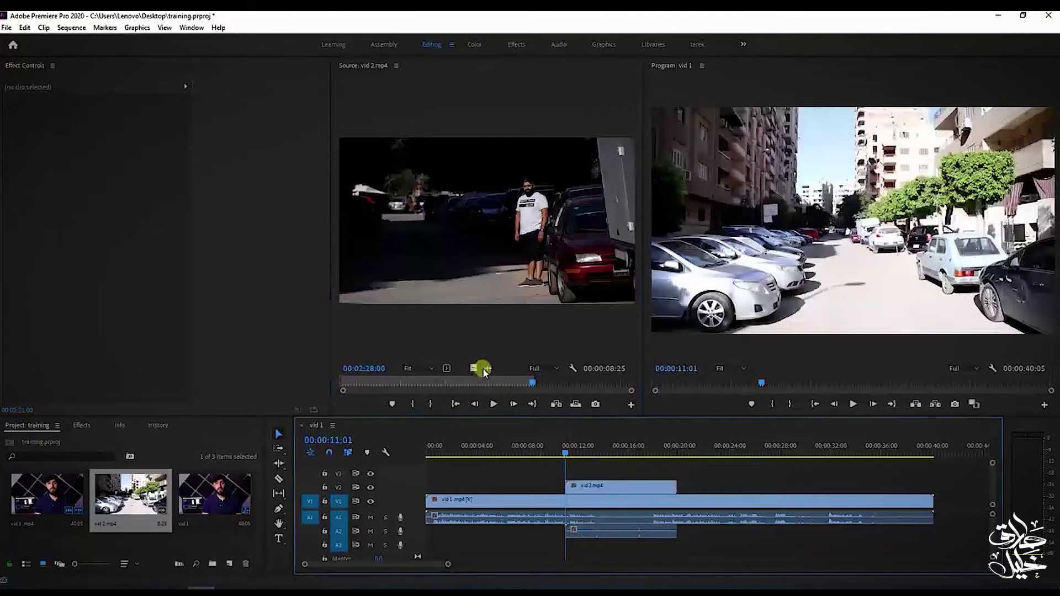
drag(484, 372, 480, 300)
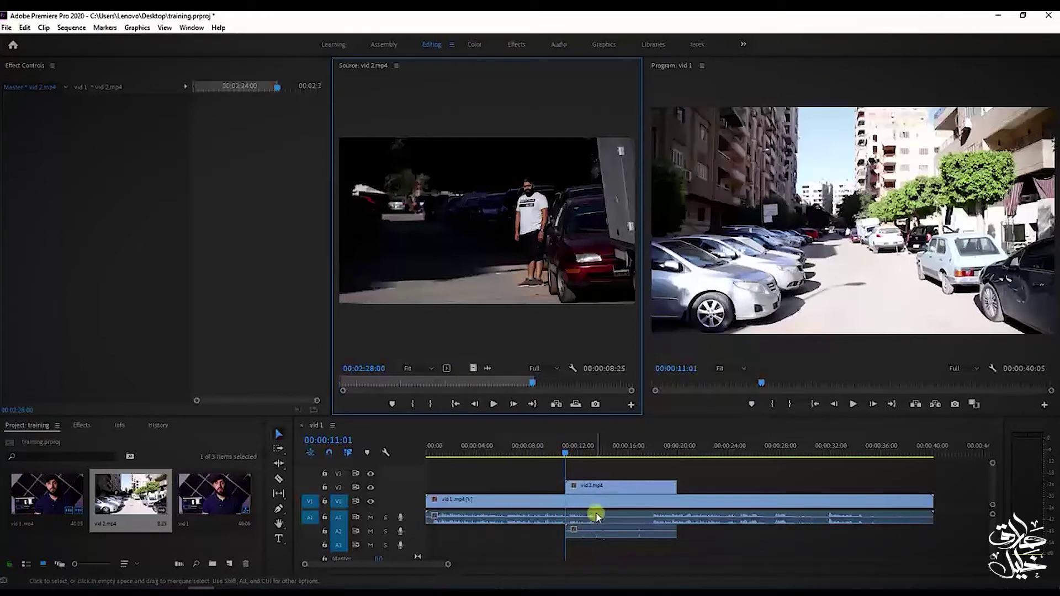
key(Escape)
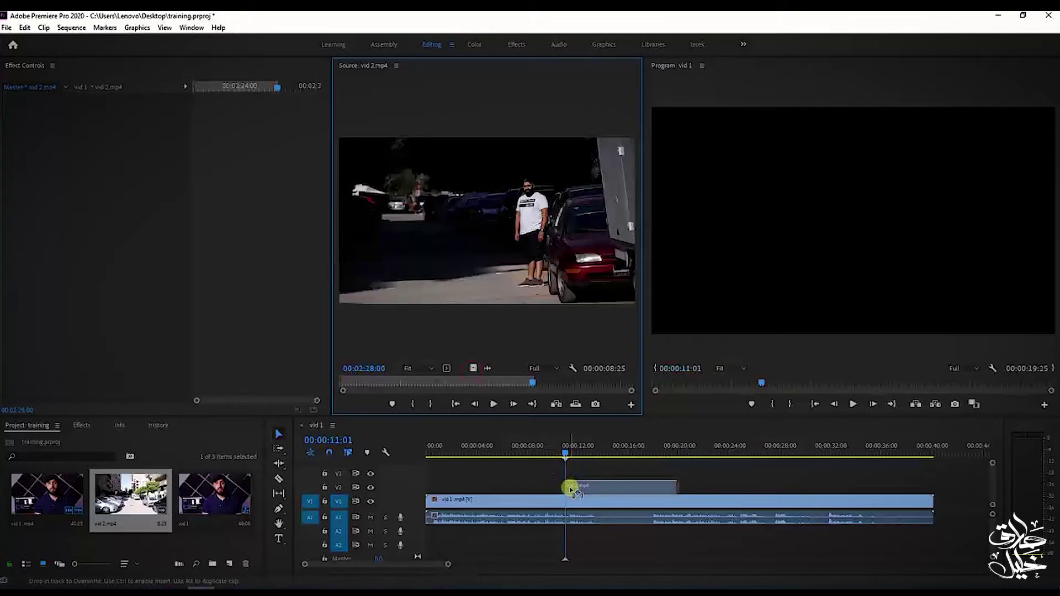
drag(536, 441, 569, 486)
- Play the sequence from about 9 seconds to preview the vid 2 overlay
click(542, 446)
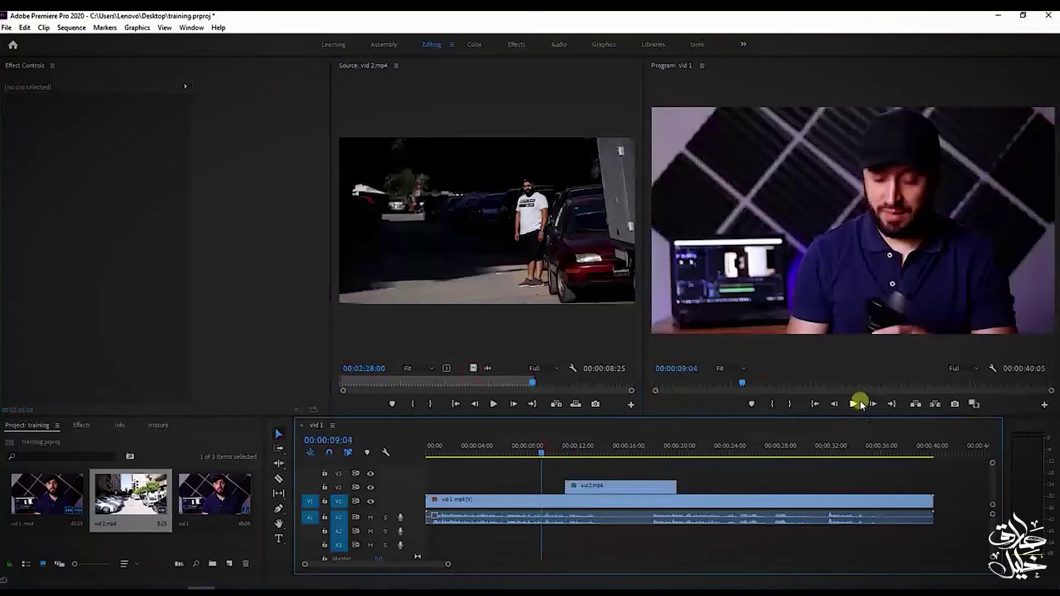
click(855, 404)
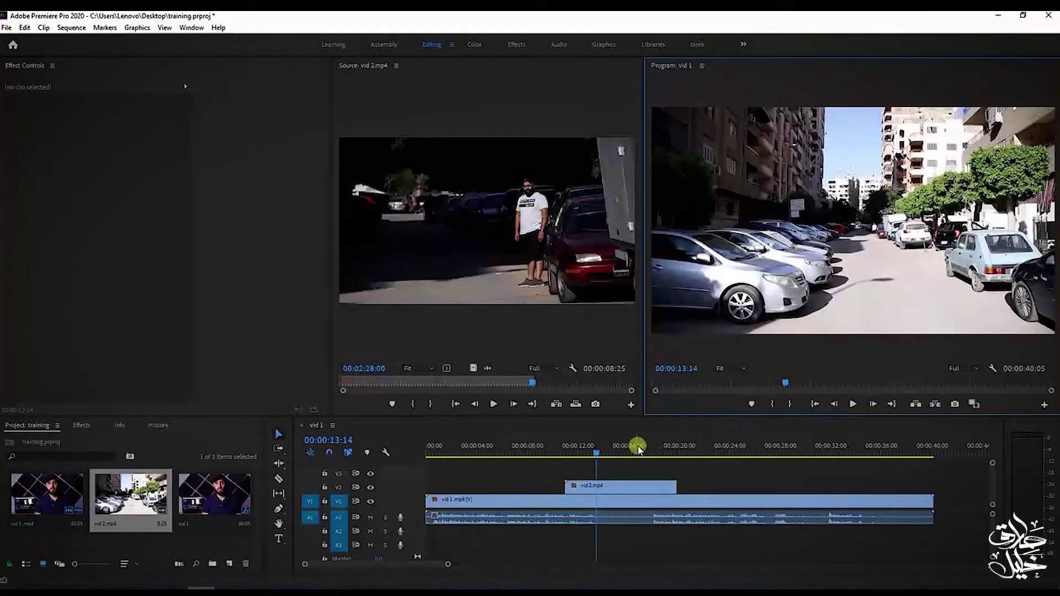
drag(639, 451, 648, 454)
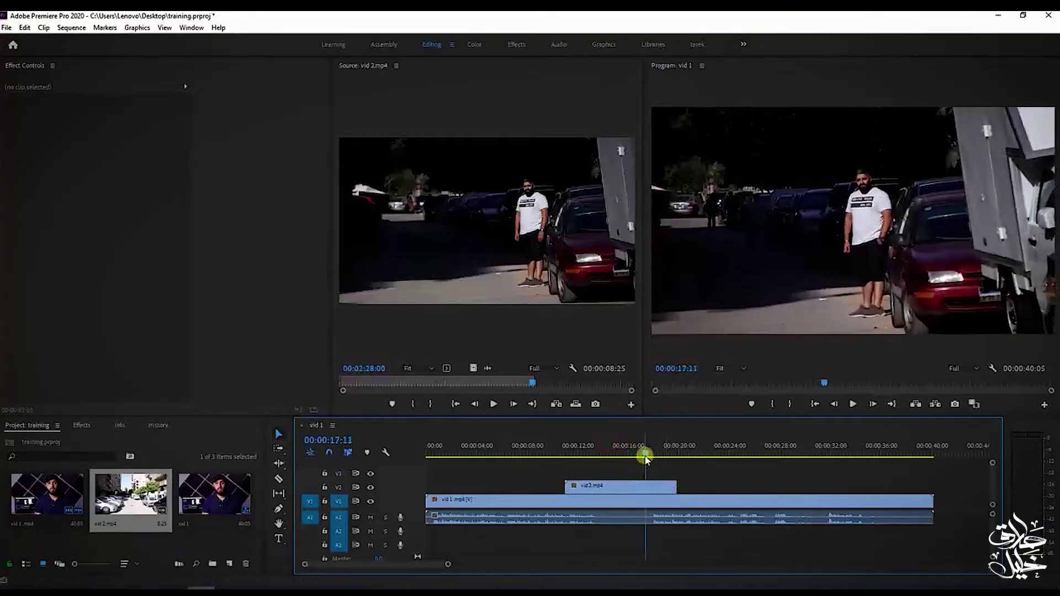
- Hide track V2's output and scrub the playhead to around 17 seconds
click(371, 489)
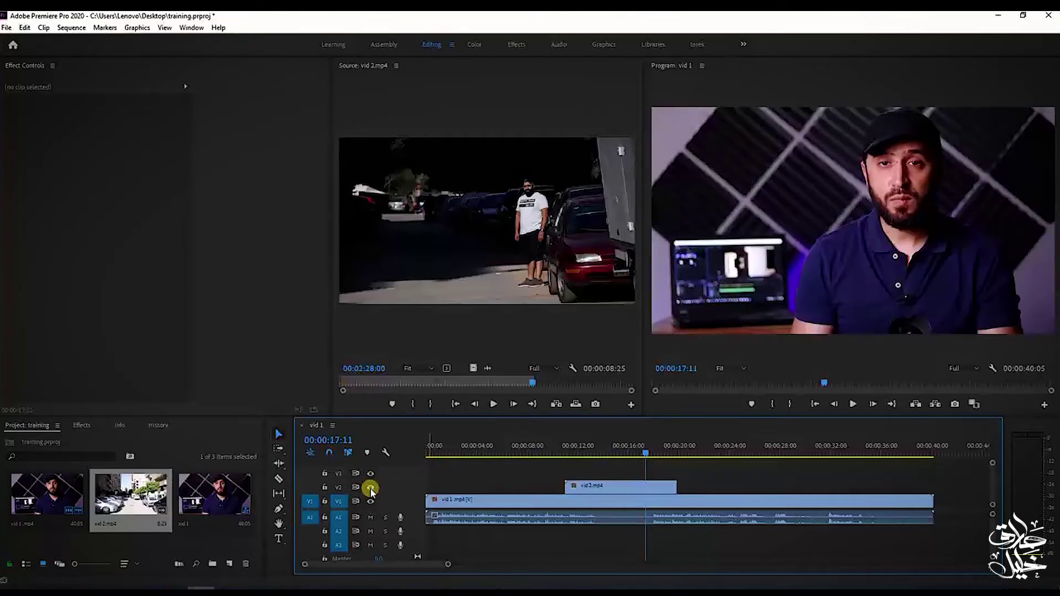
click(371, 489)
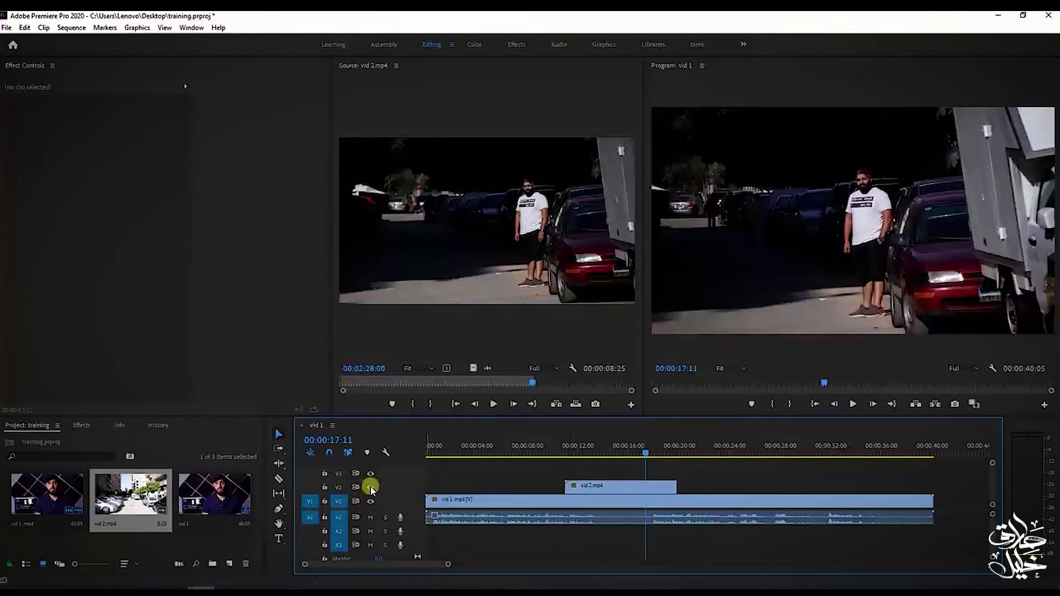
click(371, 489)
click(587, 450)
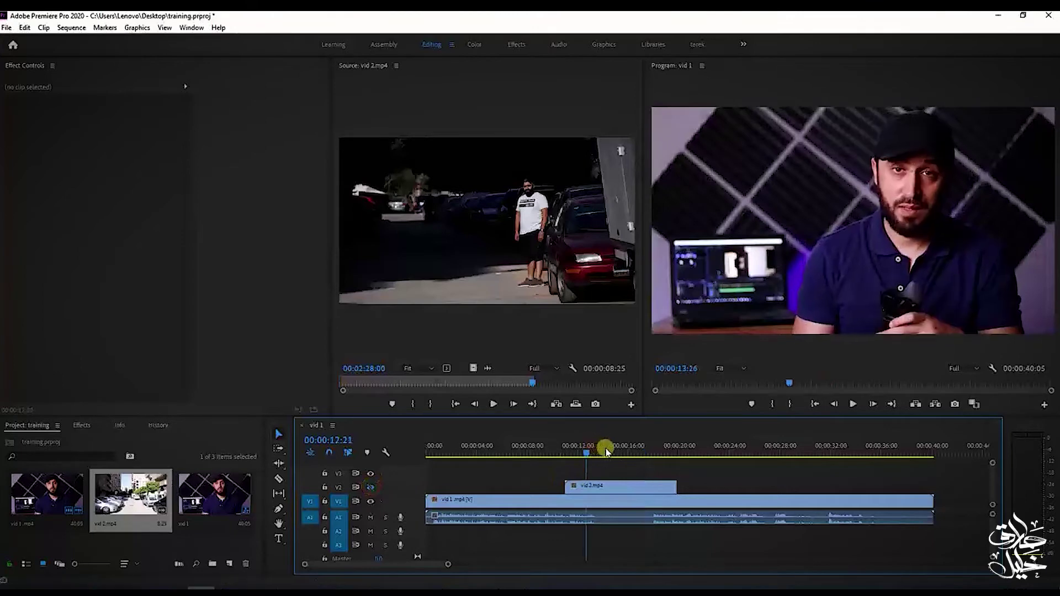
drag(606, 450, 648, 450)
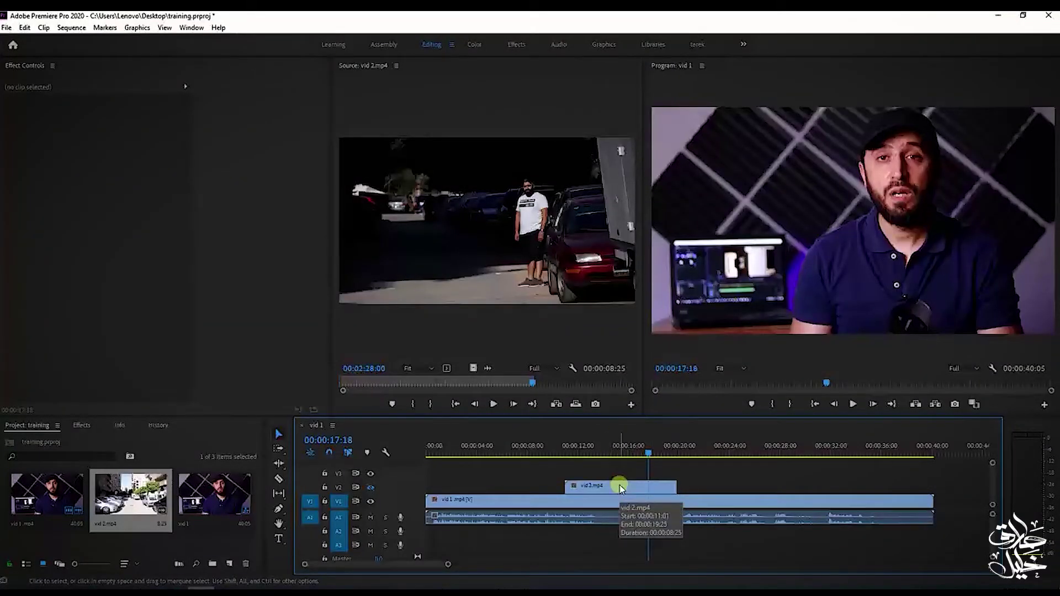
- Use the Razor tool to cut vid 1 on V1 at about 13 and 18 seconds
click(278, 479)
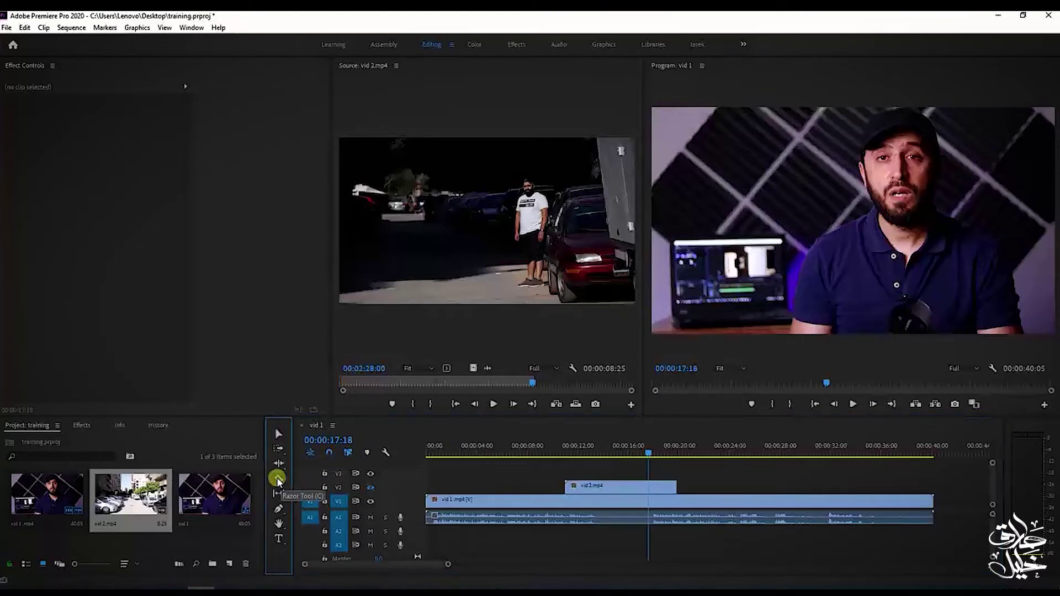
key(v)
key(c)
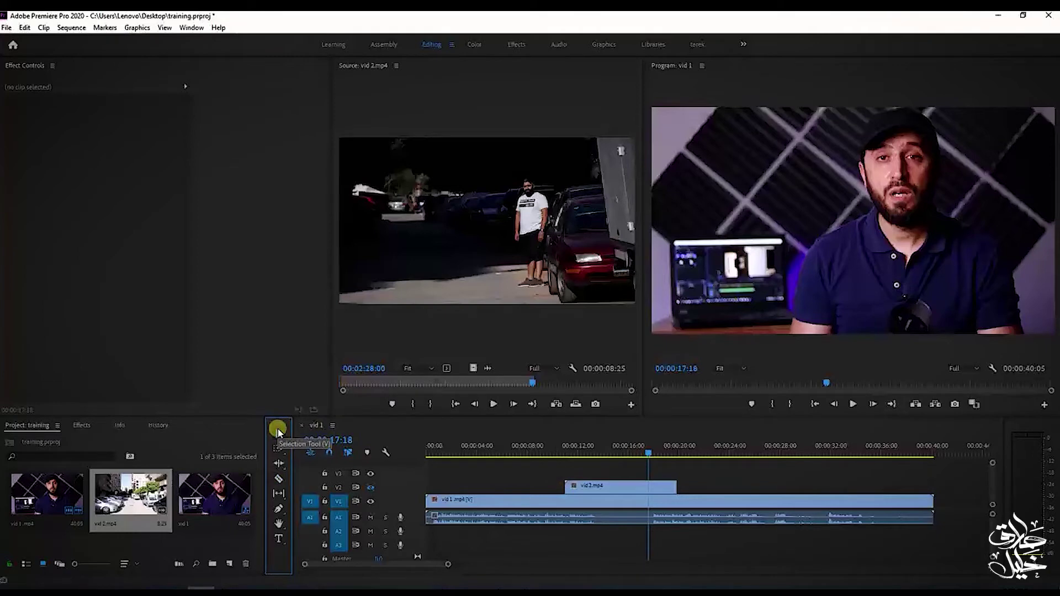
click(277, 432)
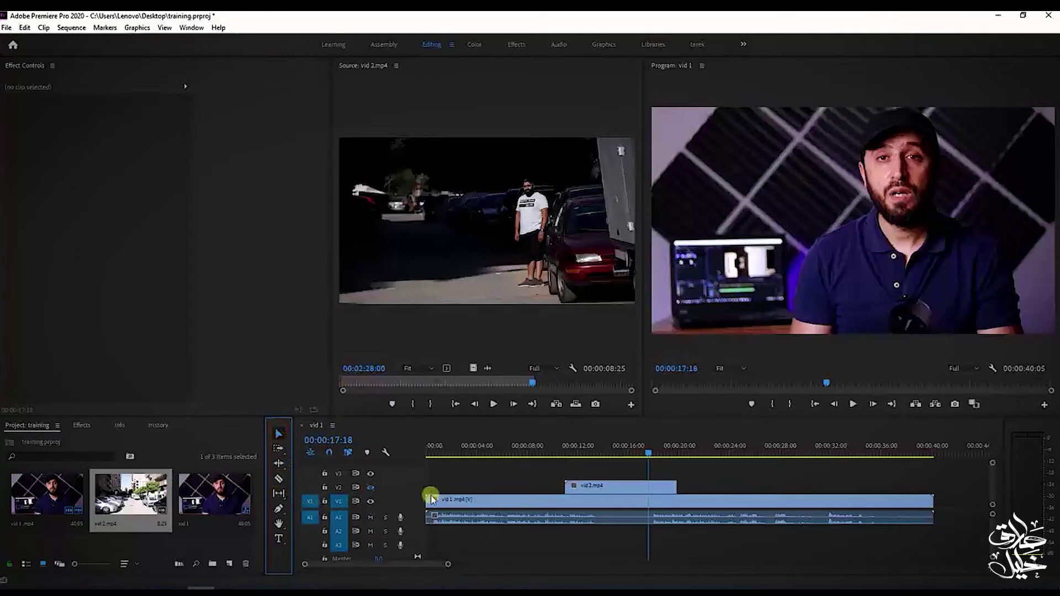
key(c)
click(599, 499)
drag(635, 450, 615, 450)
click(654, 501)
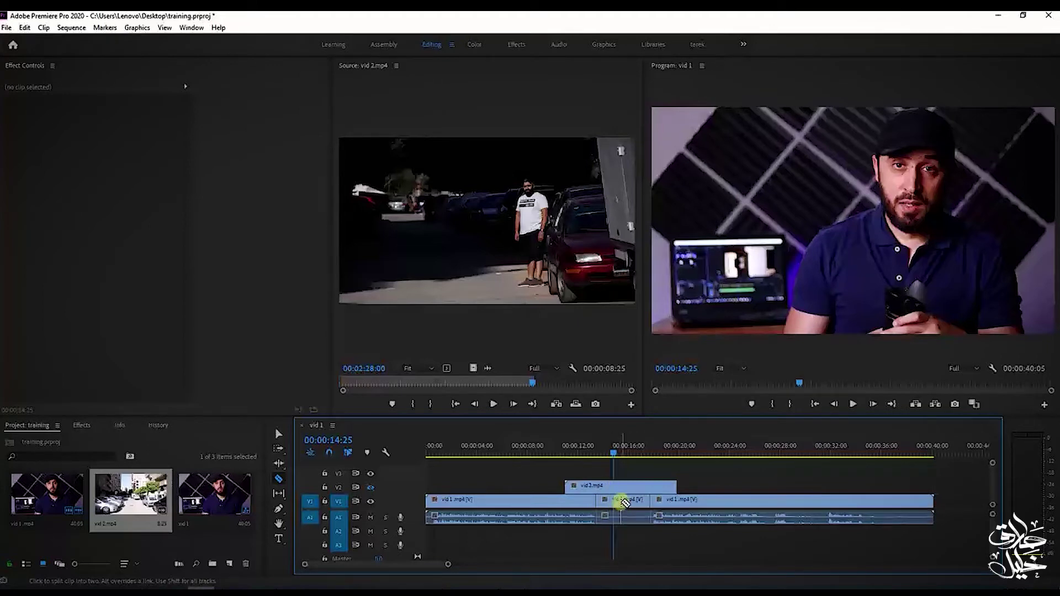
- Play back the cut section from about 12 seconds, then return to the Selection tool
click(588, 448)
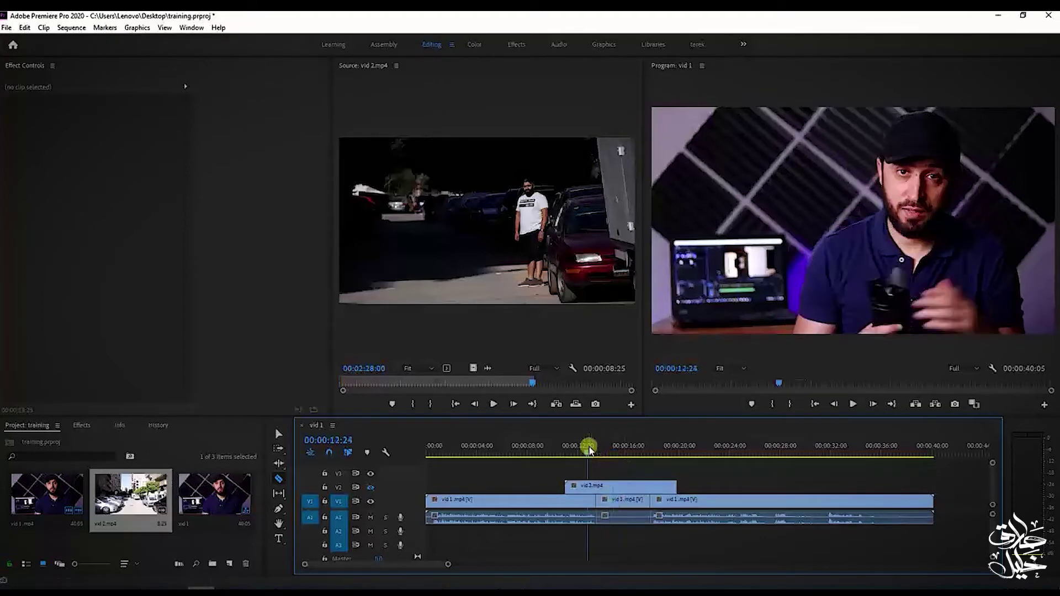
click(855, 404)
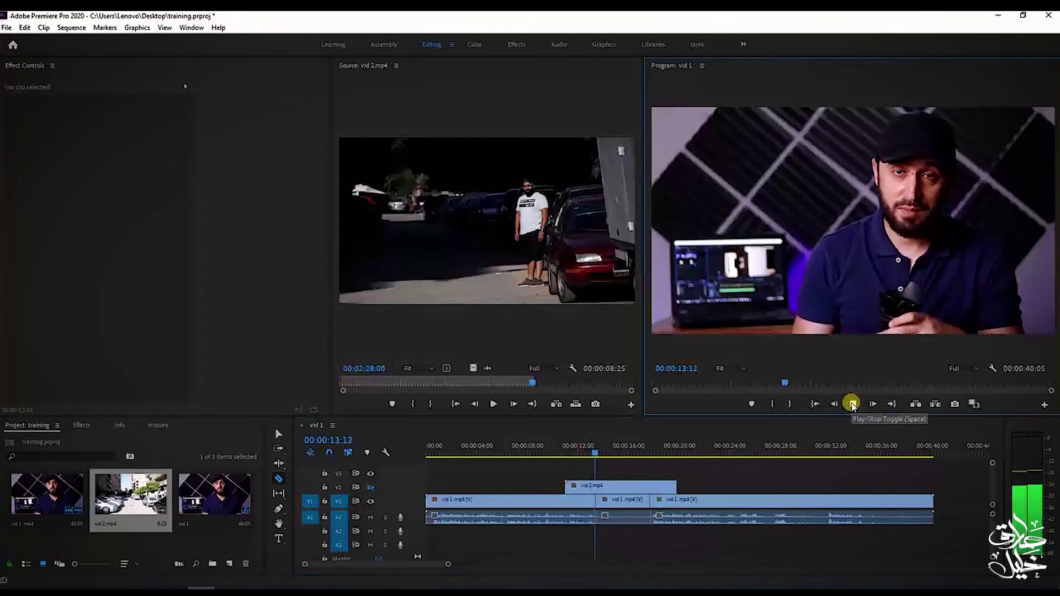
click(854, 405)
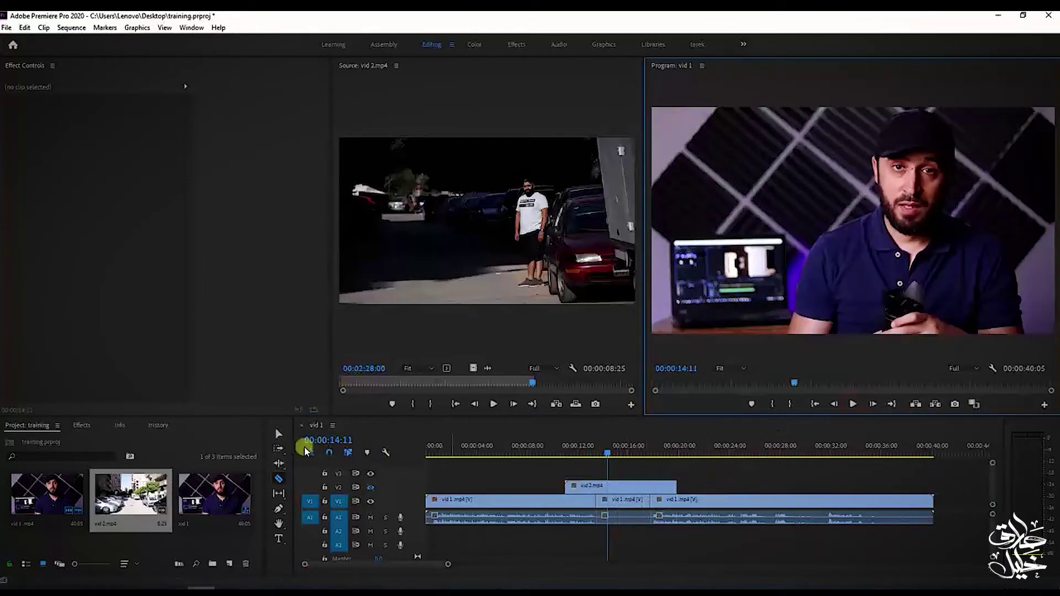
click(279, 434)
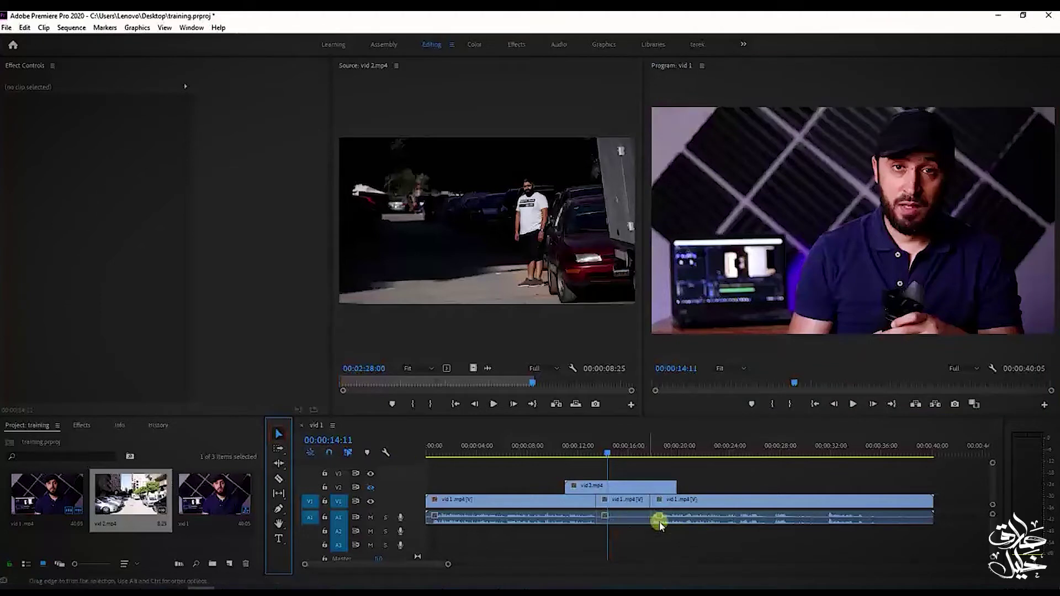
- Delete the middle vid 1 piece and slide the last piece left to close the gap
click(611, 509)
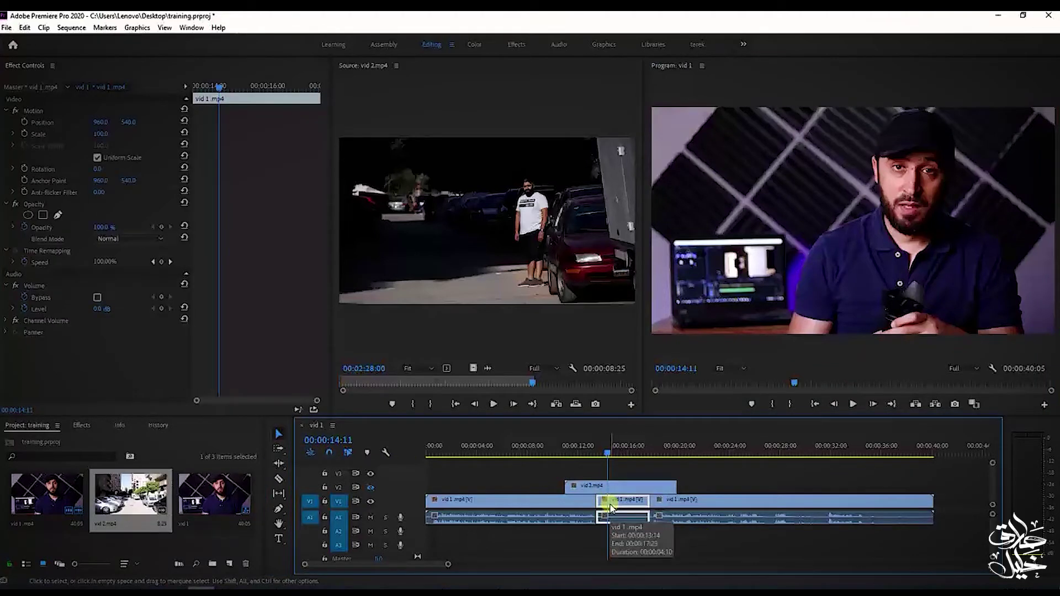
key(Delete)
click(599, 452)
click(628, 454)
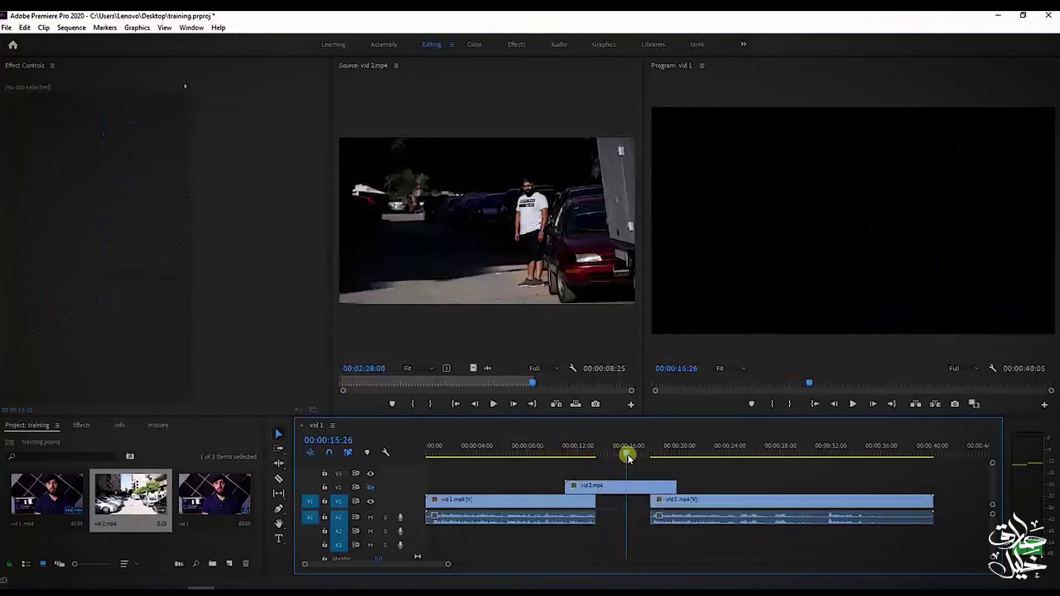
drag(672, 502, 619, 505)
- Play from just before the join to check the closed gap
click(575, 444)
click(853, 403)
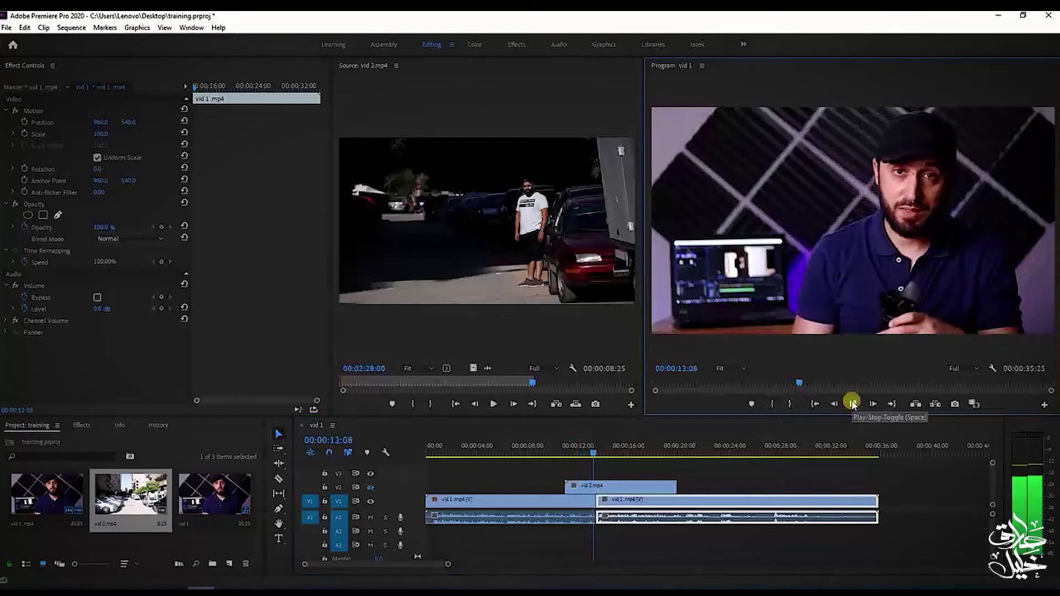
click(854, 404)
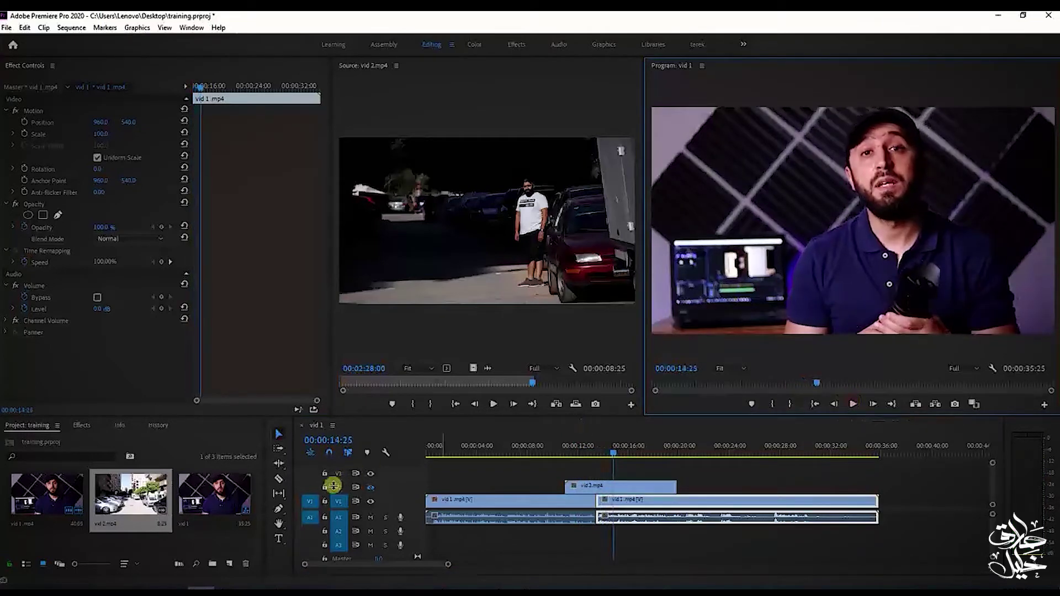
- Turn track V2 back on and play the sequence with the overlay from about 12 seconds
click(371, 487)
click(583, 448)
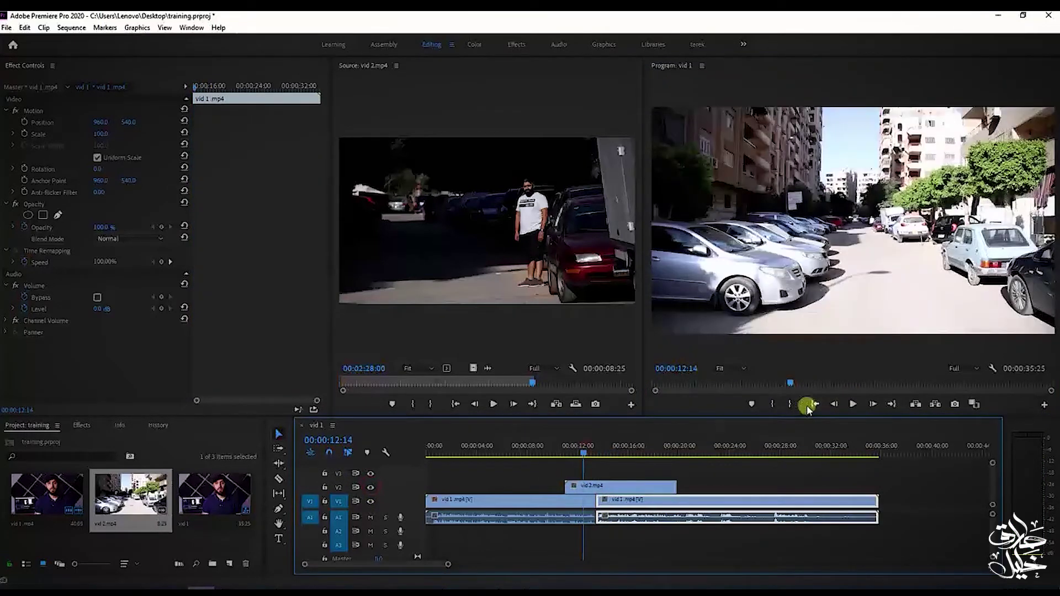
click(854, 402)
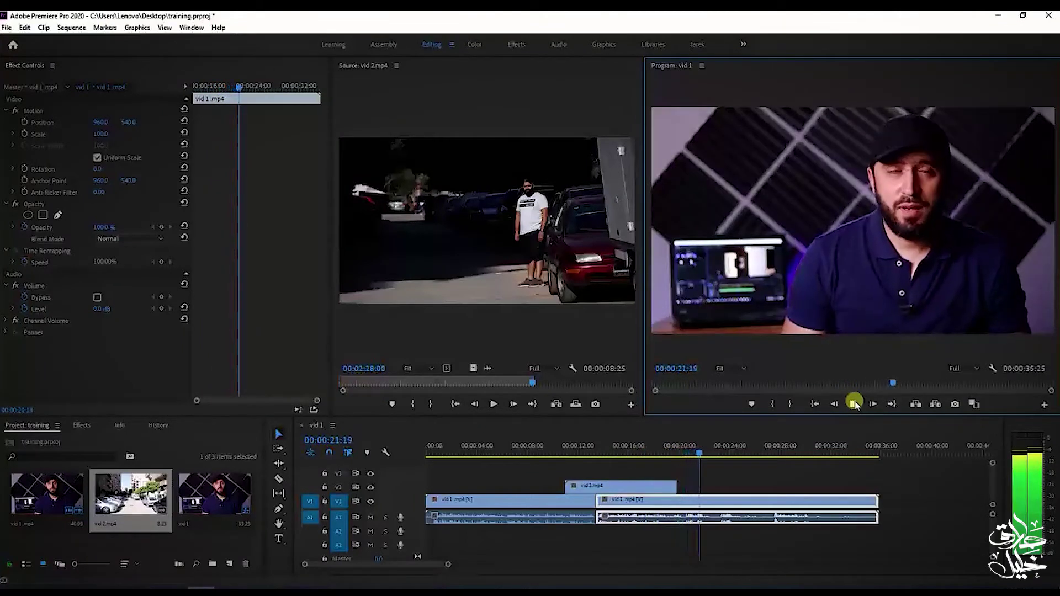
click(854, 404)
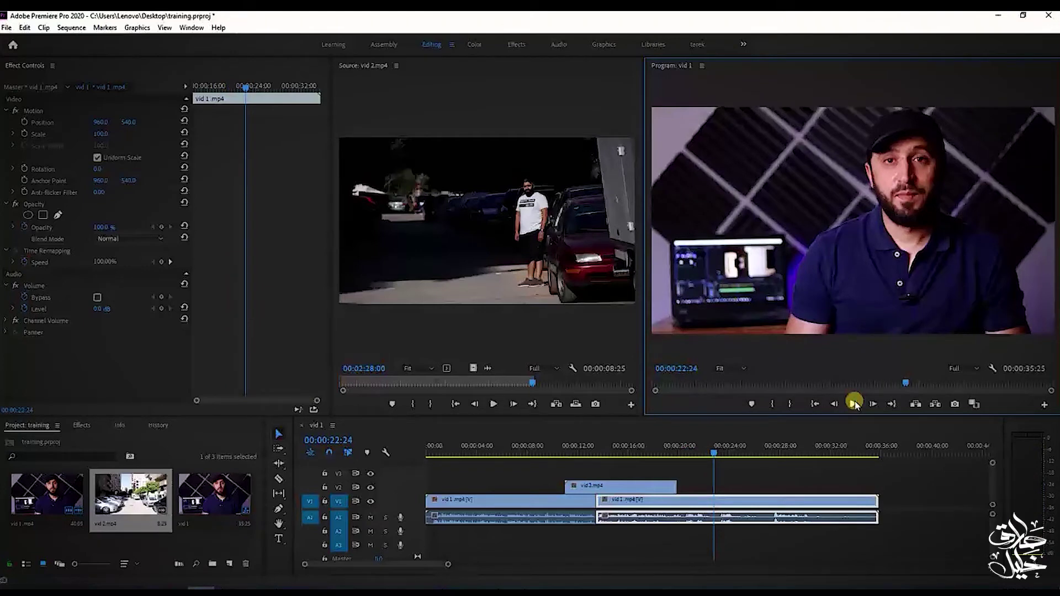
click(854, 404)
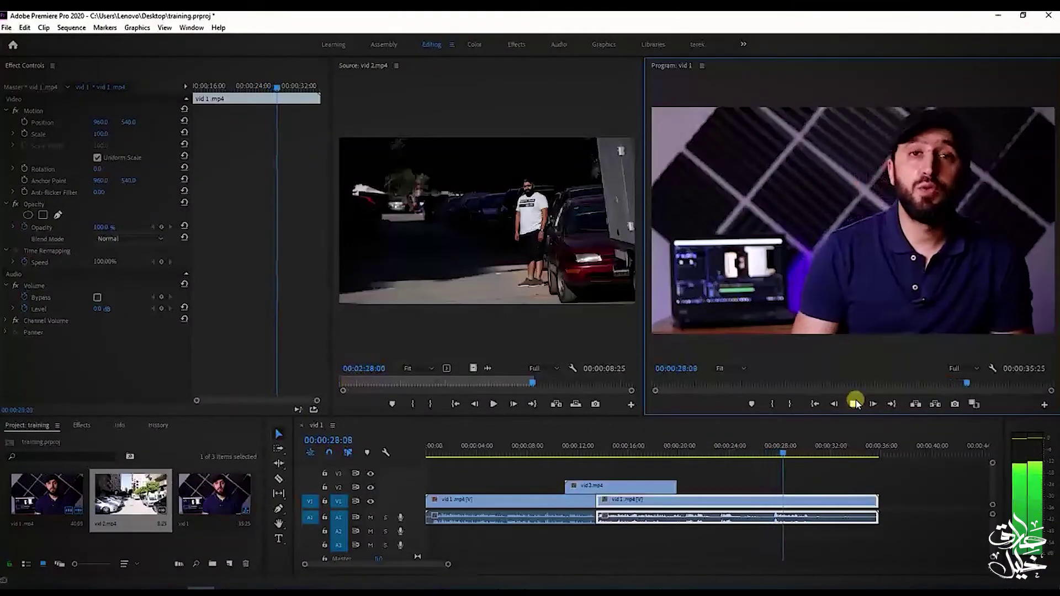
click(856, 403)
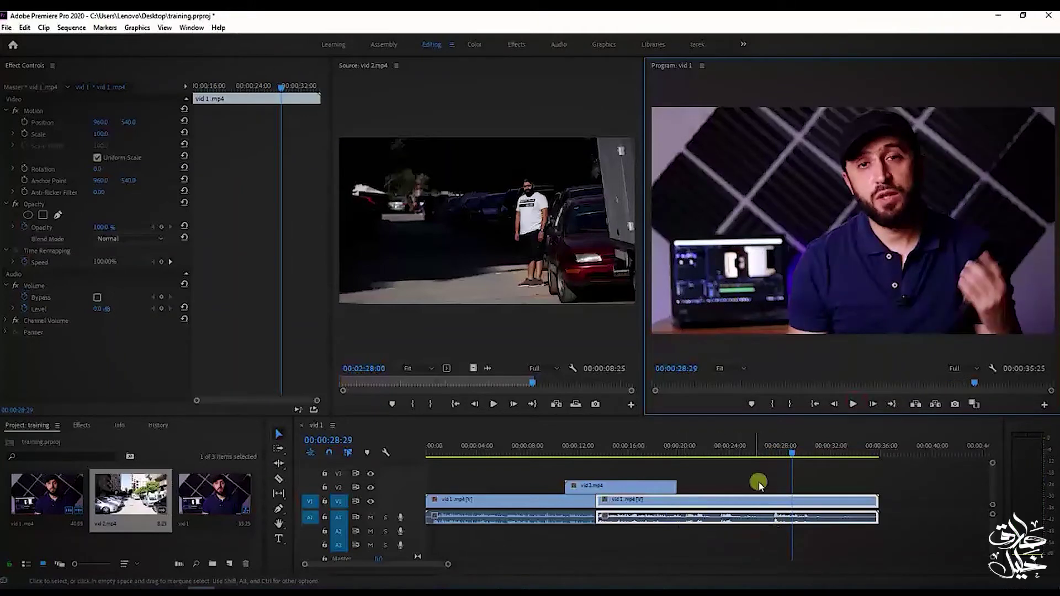
- Razor-cut the vid 1 clip at about 28 and 20 seconds and review the cuts
click(279, 478)
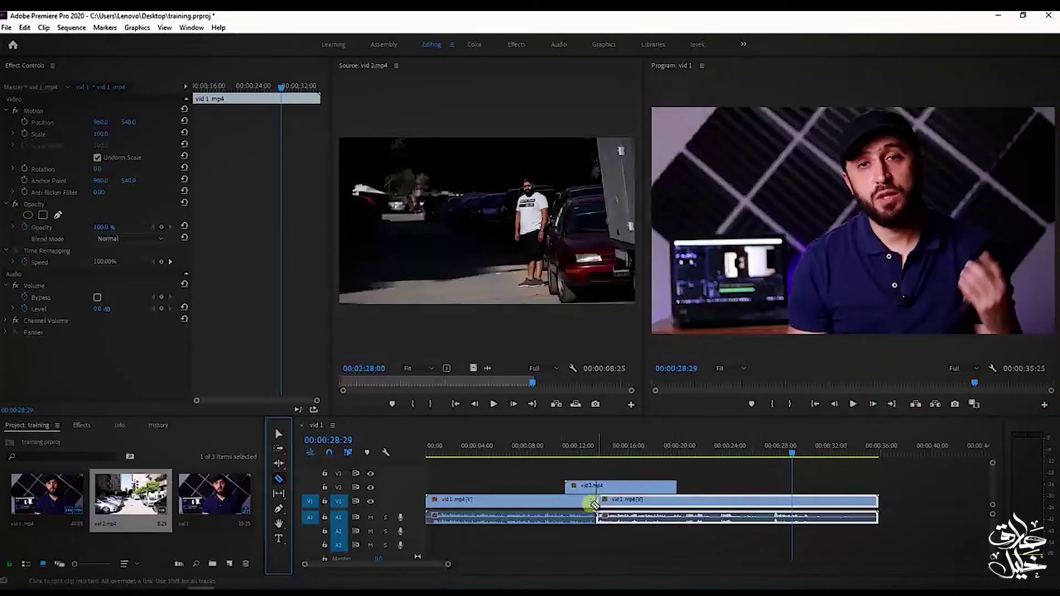
click(773, 500)
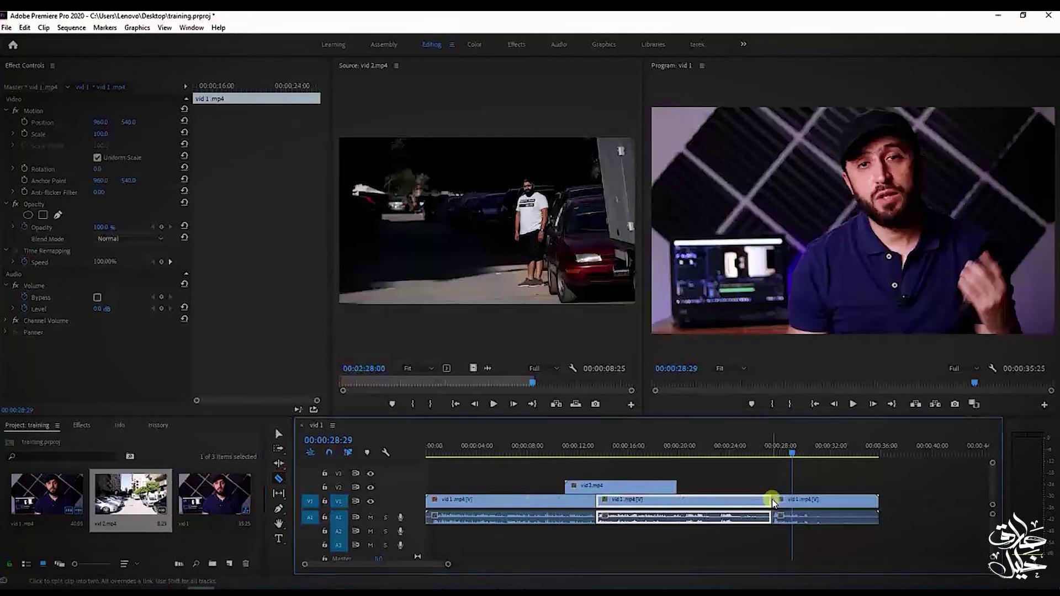
click(684, 501)
click(676, 446)
click(853, 404)
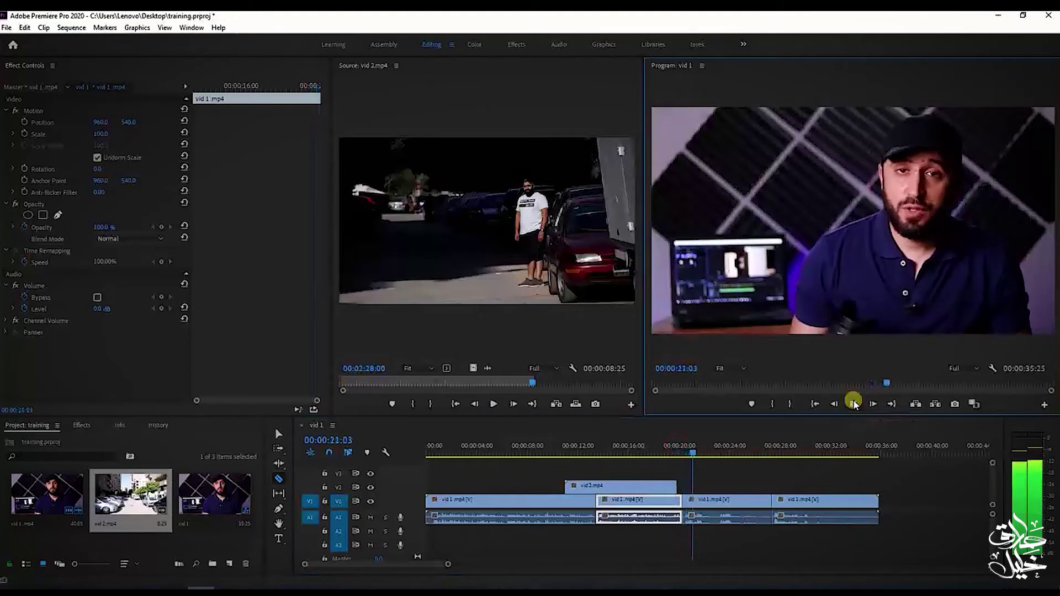
- Delete the third vid 1 piece and slide the last clip left to 00:00:20, closing the gap
click(278, 433)
click(720, 502)
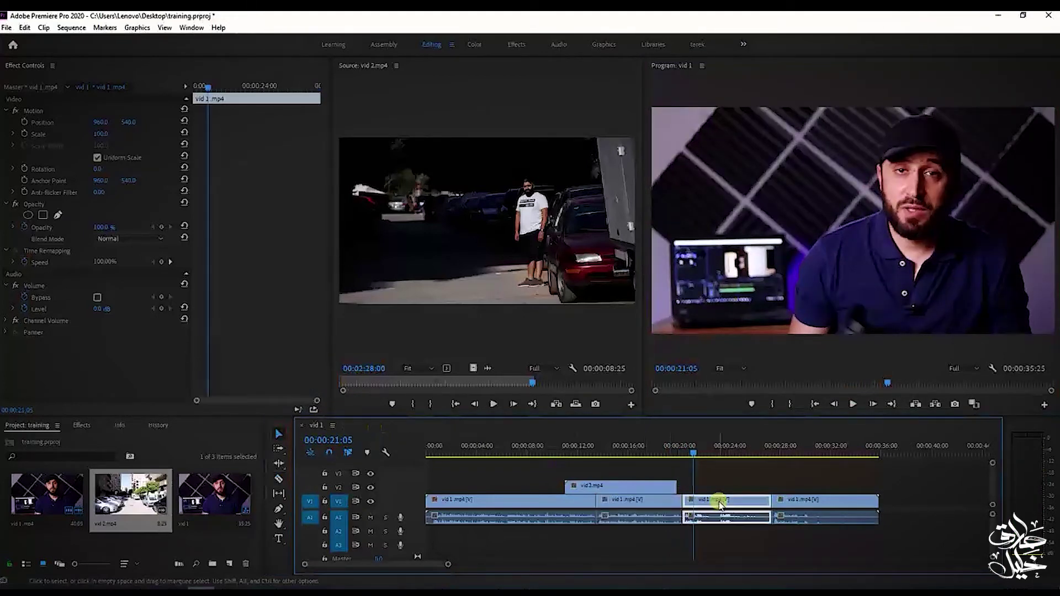
key(Delete)
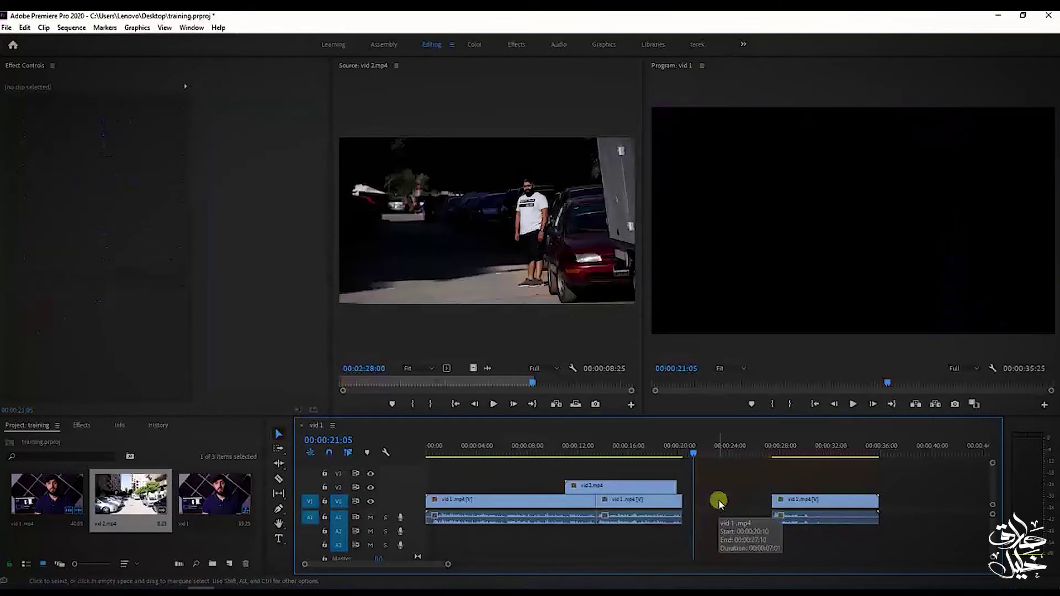
drag(804, 499, 728, 502)
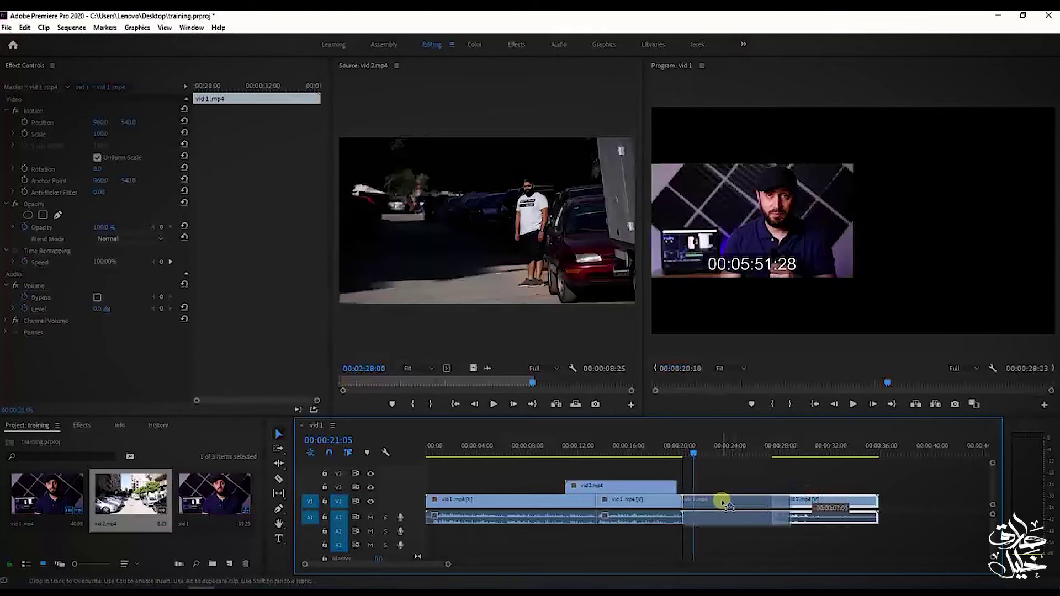
drag(728, 502, 723, 502)
- Play across the new join, then park the playhead at 00:00:24:13
click(676, 449)
click(853, 403)
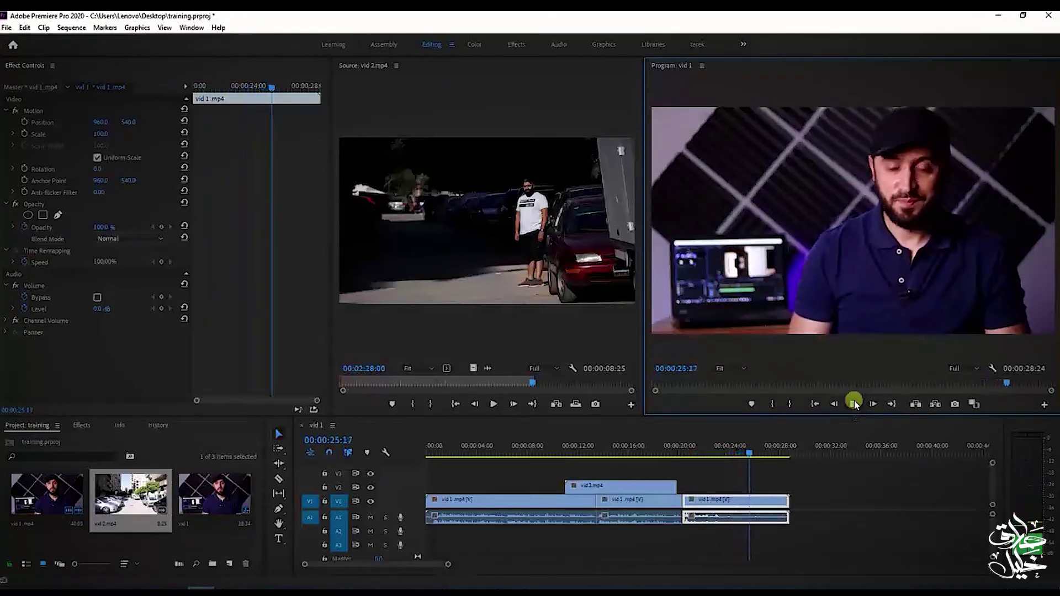
click(851, 404)
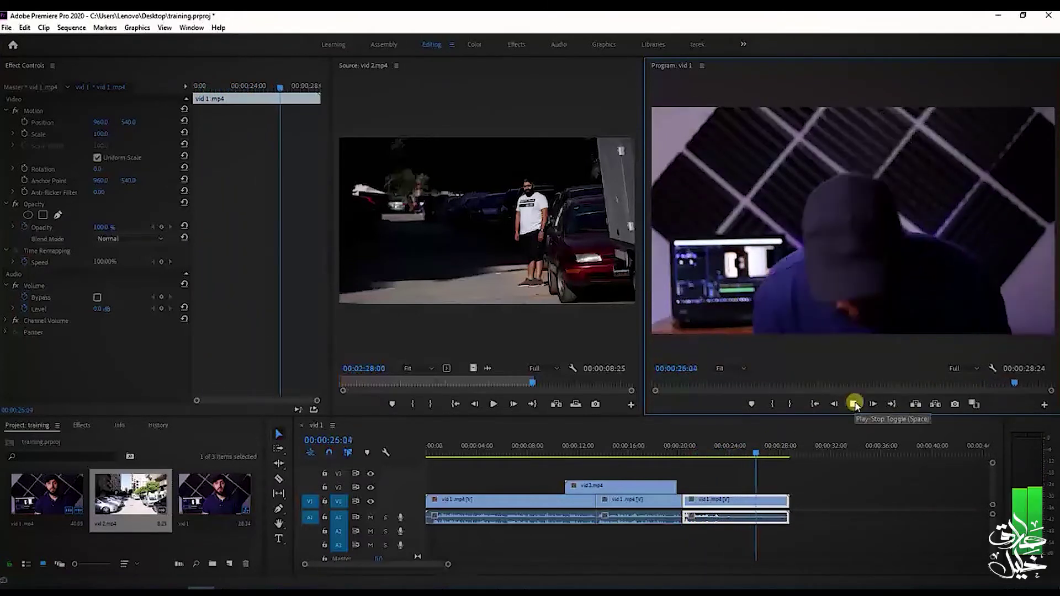
click(855, 405)
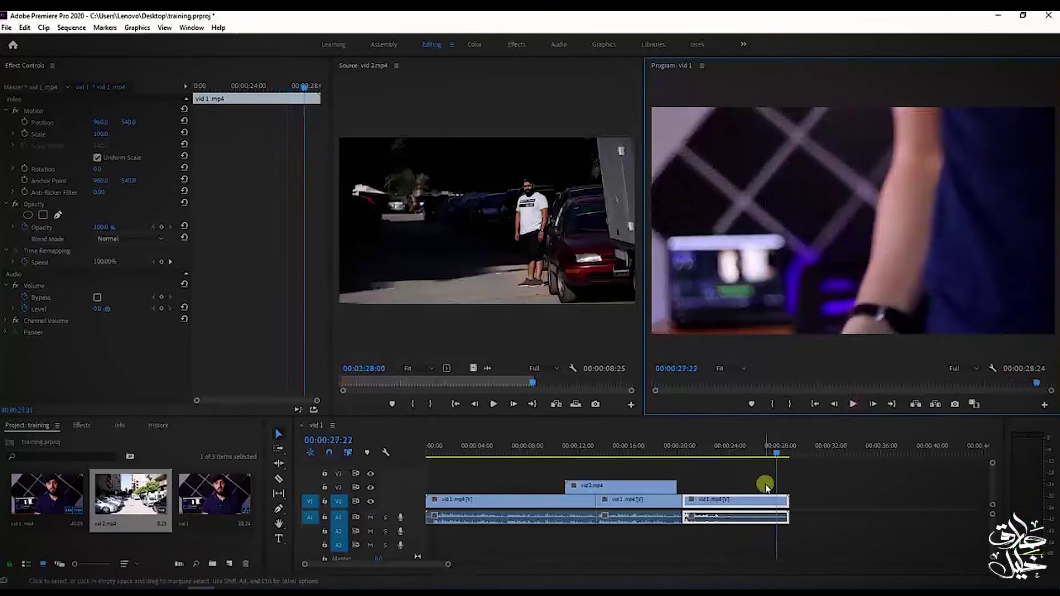
click(727, 451)
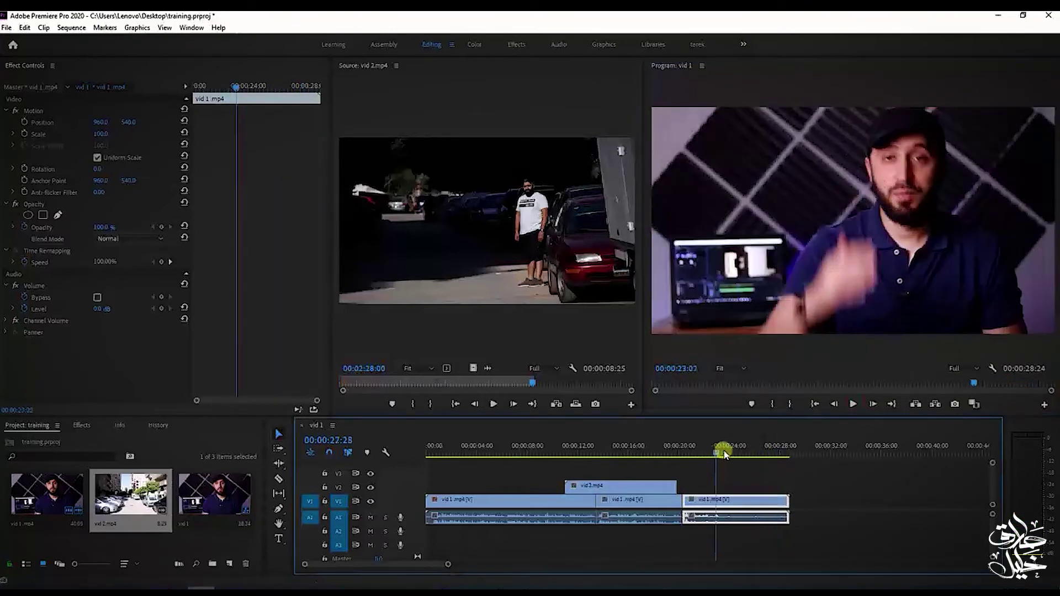
drag(737, 451, 739, 452)
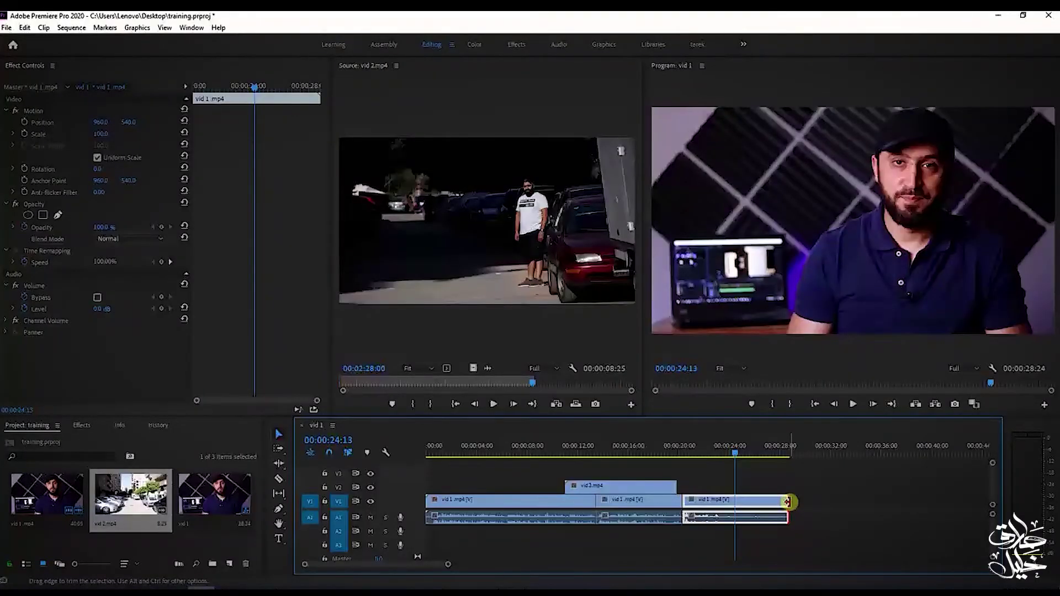
drag(788, 501, 734, 510)
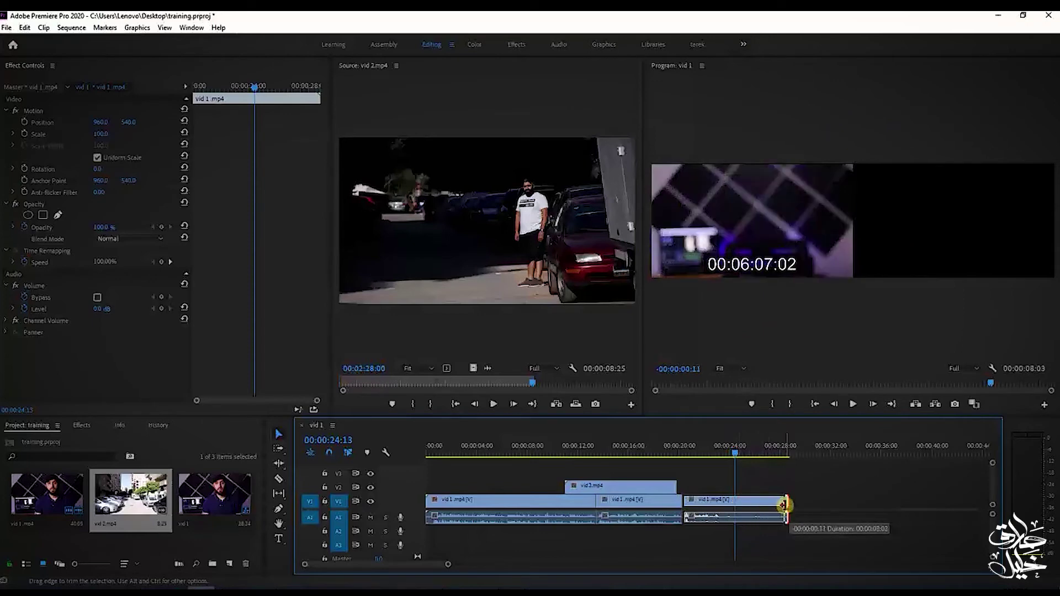
- Trim the last vid 1.mp4 clip to end at 00:00:24:13 and replay the sequence from the start
drag(733, 511, 789, 503)
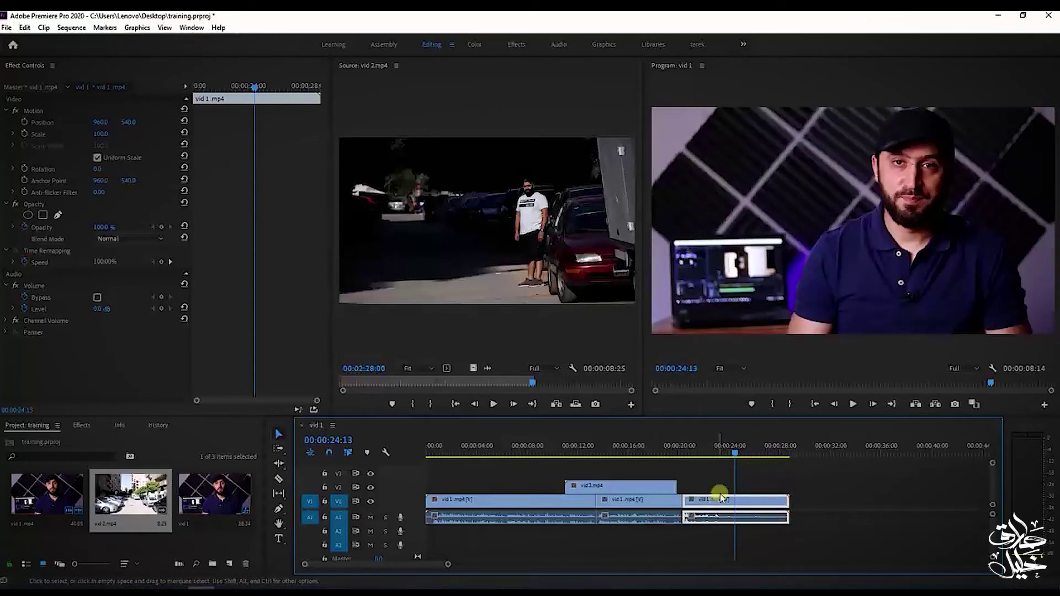
drag(721, 497, 734, 507)
click(718, 450)
click(851, 404)
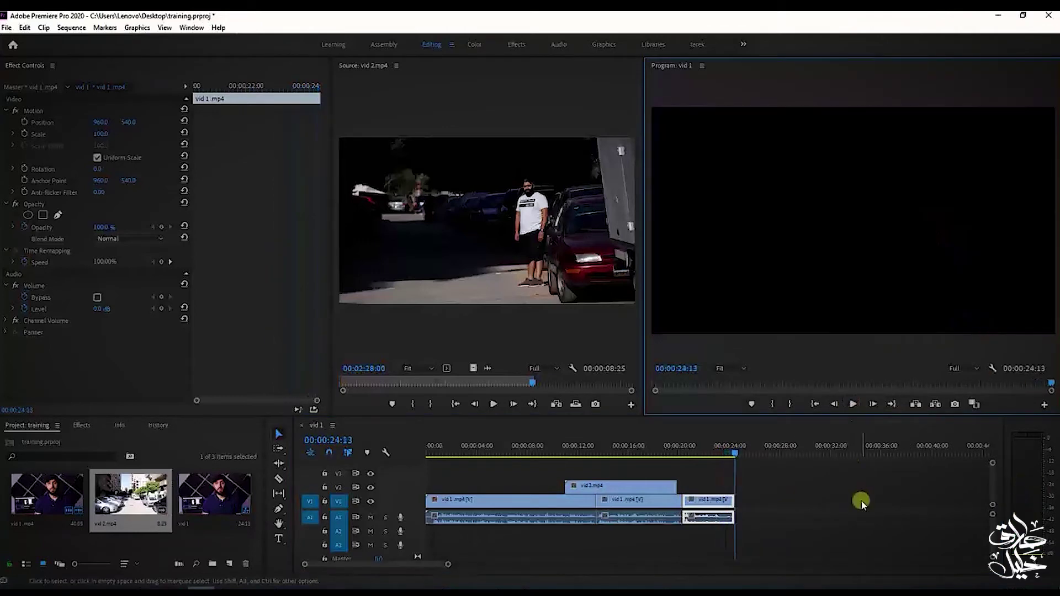
drag(504, 455, 324, 444)
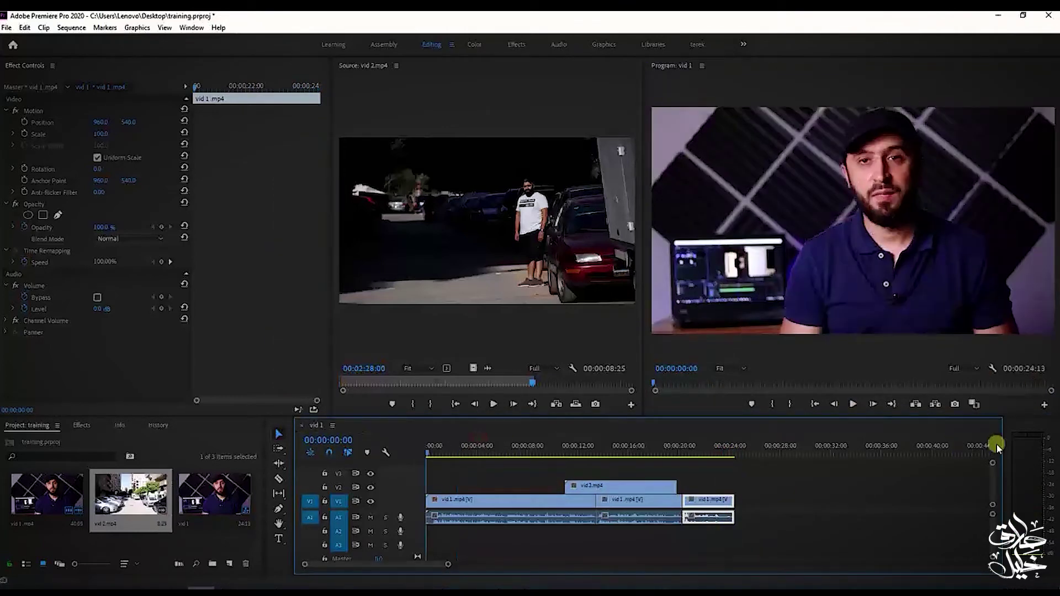
click(856, 404)
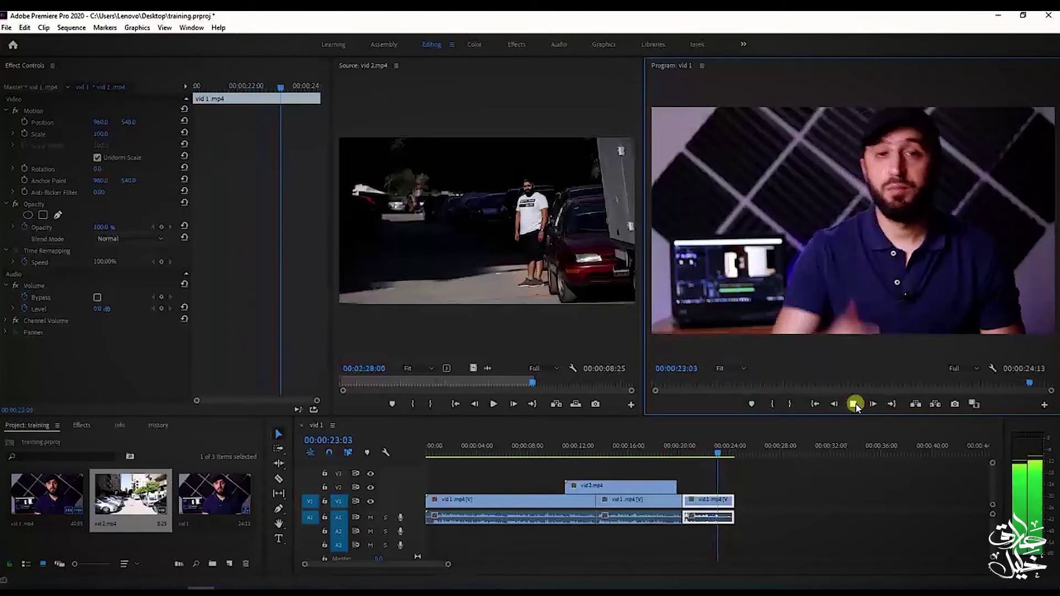
click(854, 404)
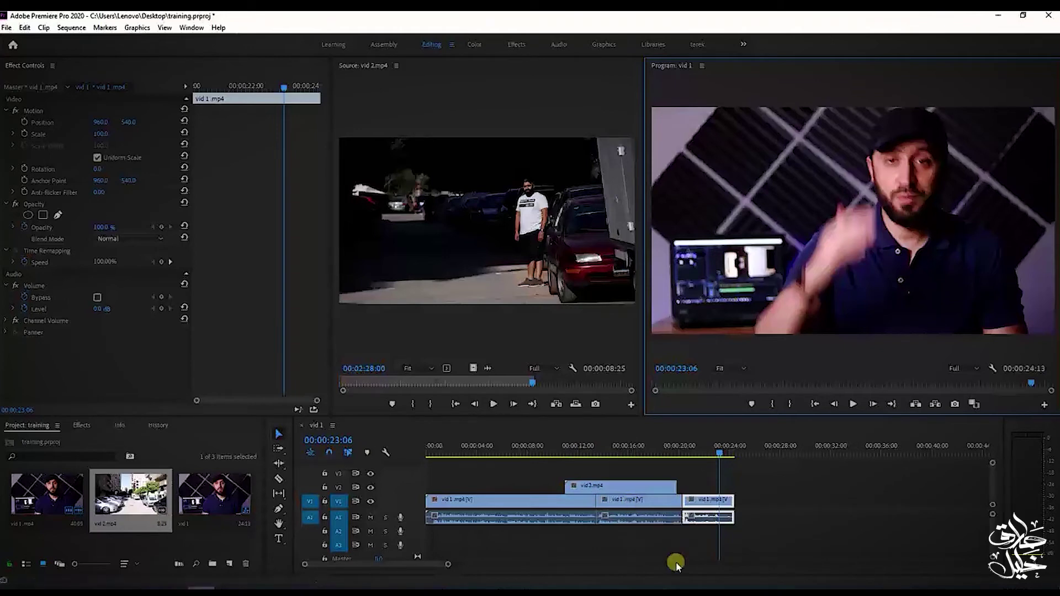
- Select the vid 2.mp4 overlay on V2 and park the playhead at 00:00:15:09
click(509, 472)
click(580, 485)
click(616, 486)
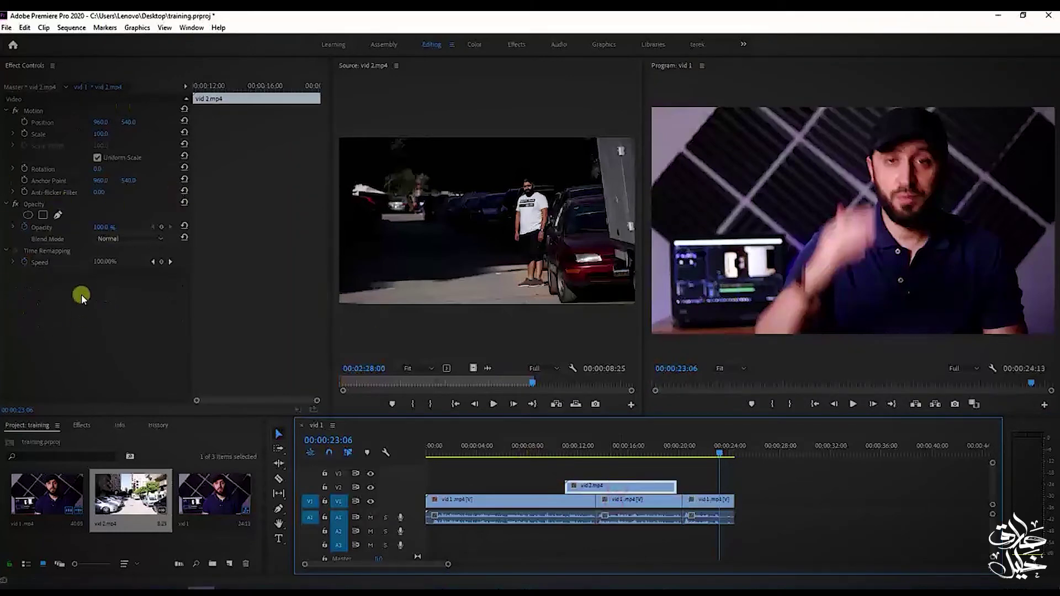
click(620, 448)
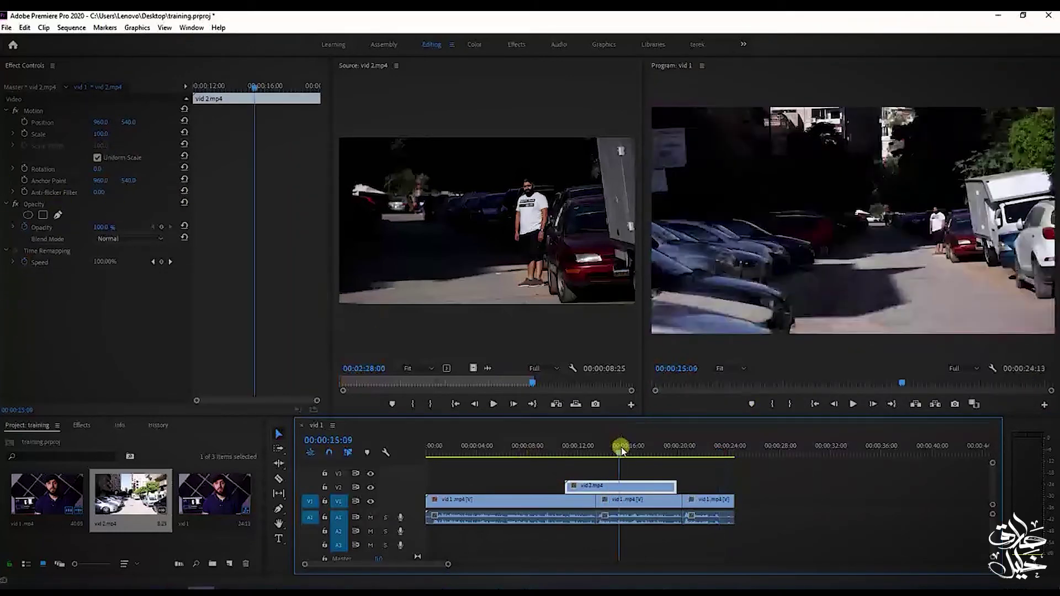
- Scrub the overlay's scale to about 124% and shift its position, then reset both to defaults
mouse_move(102, 138)
mouse_down()
mouse_move(140, 132)
mouse_move(115, 135)
mouse_up()
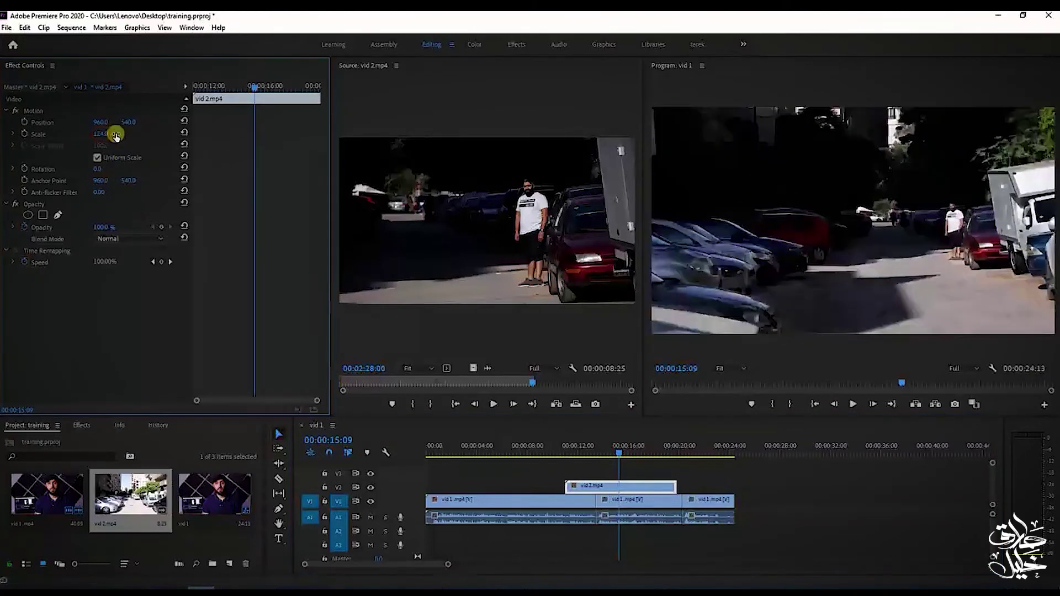
click(185, 133)
mouse_move(102, 123)
mouse_down()
mouse_move(169, 126)
mouse_move(53, 133)
mouse_move(190, 131)
mouse_move(442, 158)
mouse_up()
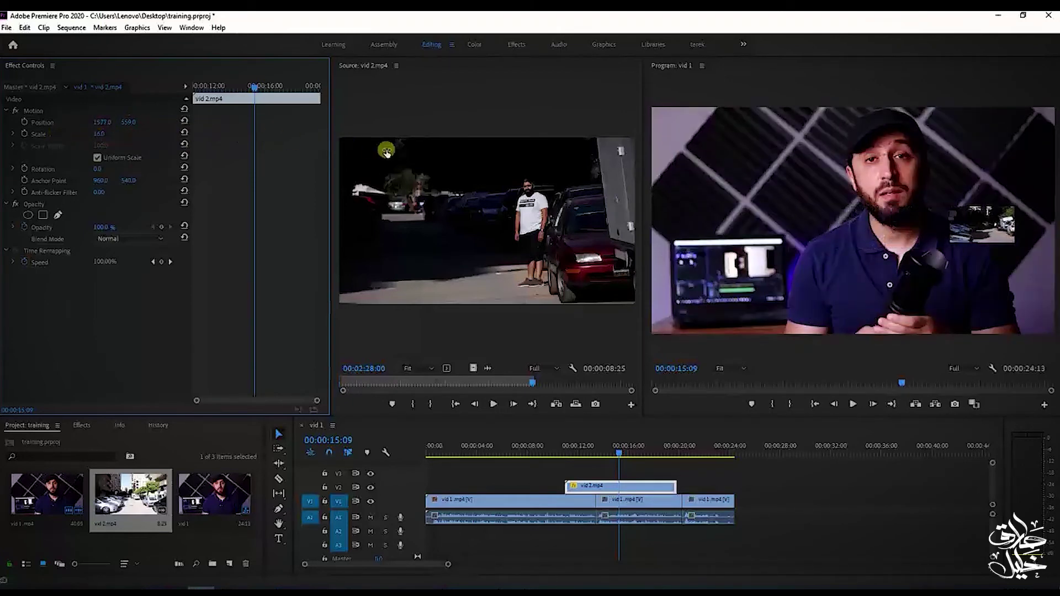
mouse_move(129, 122)
mouse_down()
mouse_move(249, 142)
mouse_move(1, 149)
mouse_up()
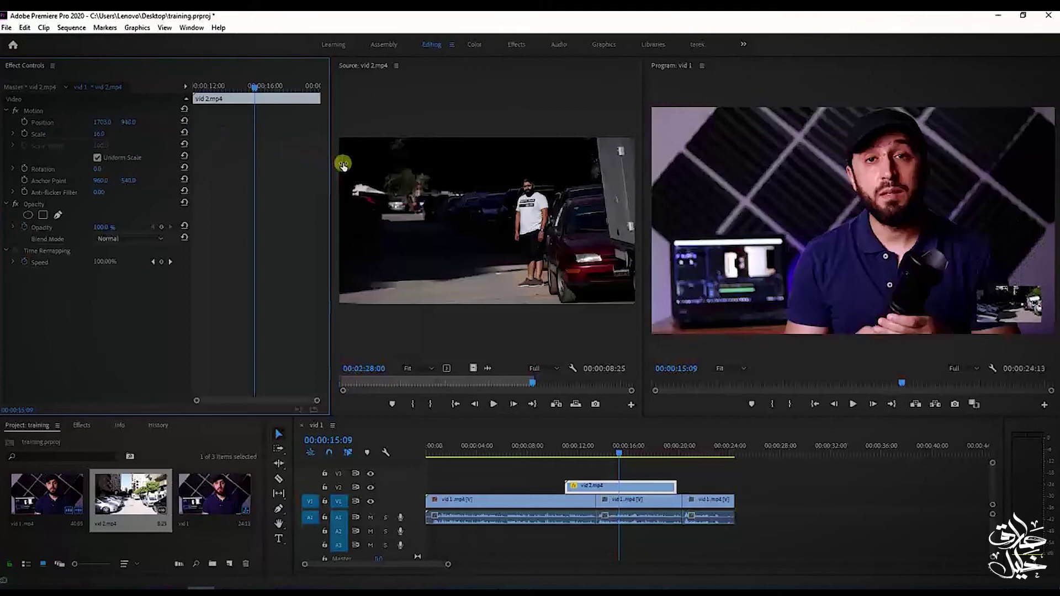
click(185, 121)
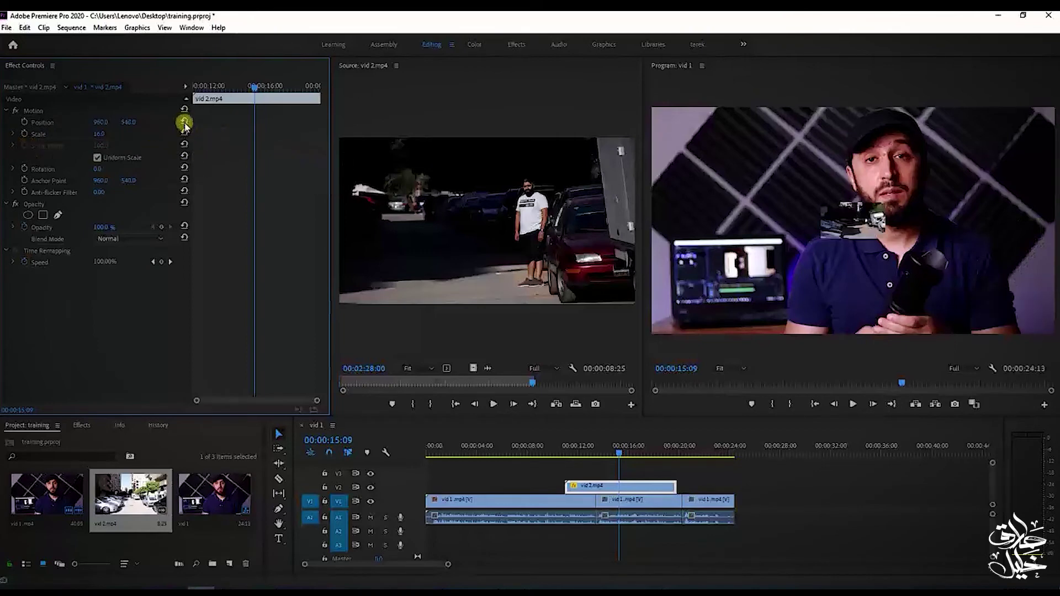
click(185, 132)
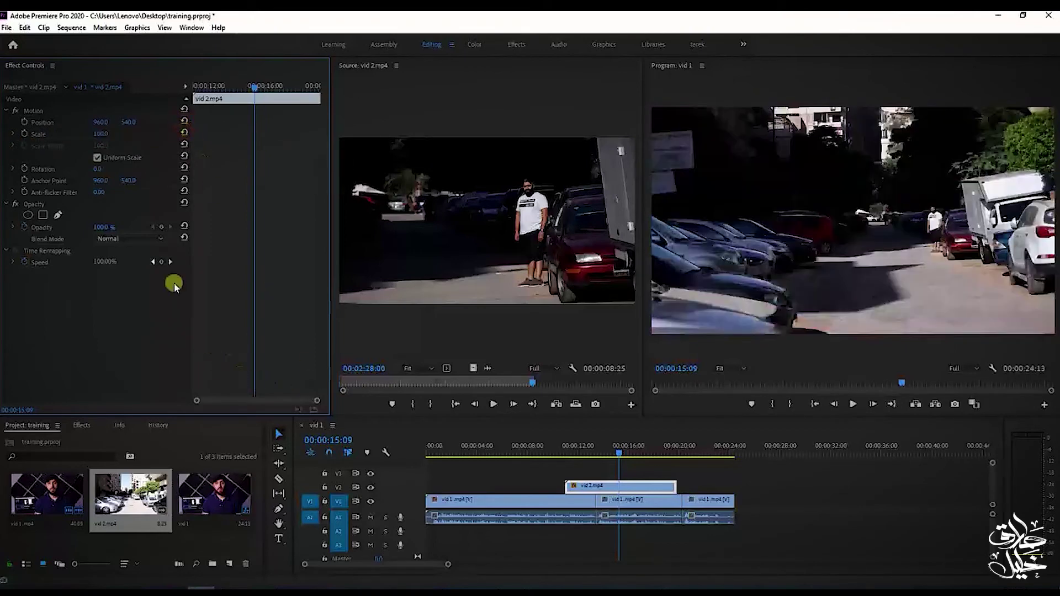
- Rotate the overlay about 21 degrees, reset rotation to 0, and scrub opacity to 55%
drag(98, 172, 113, 169)
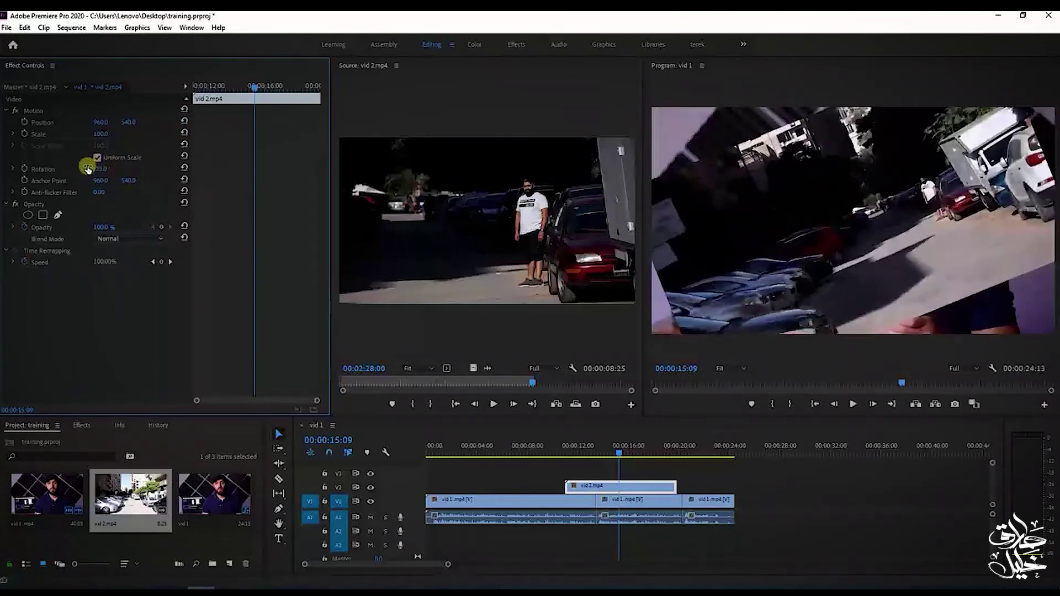
click(186, 166)
click(108, 227)
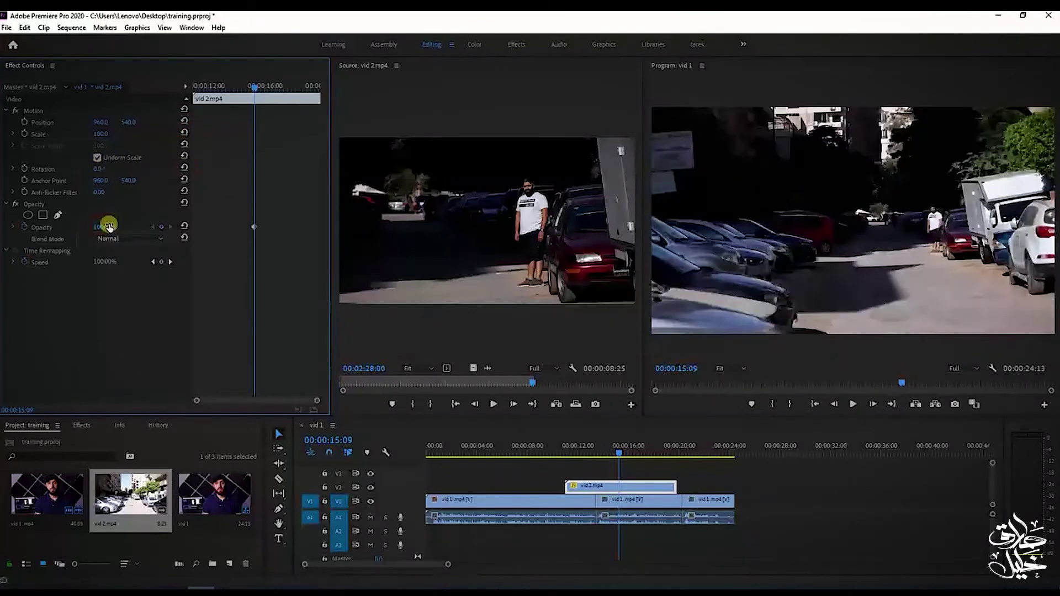
mouse_move(113, 229)
mouse_down()
mouse_move(87, 222)
mouse_move(138, 225)
mouse_up()
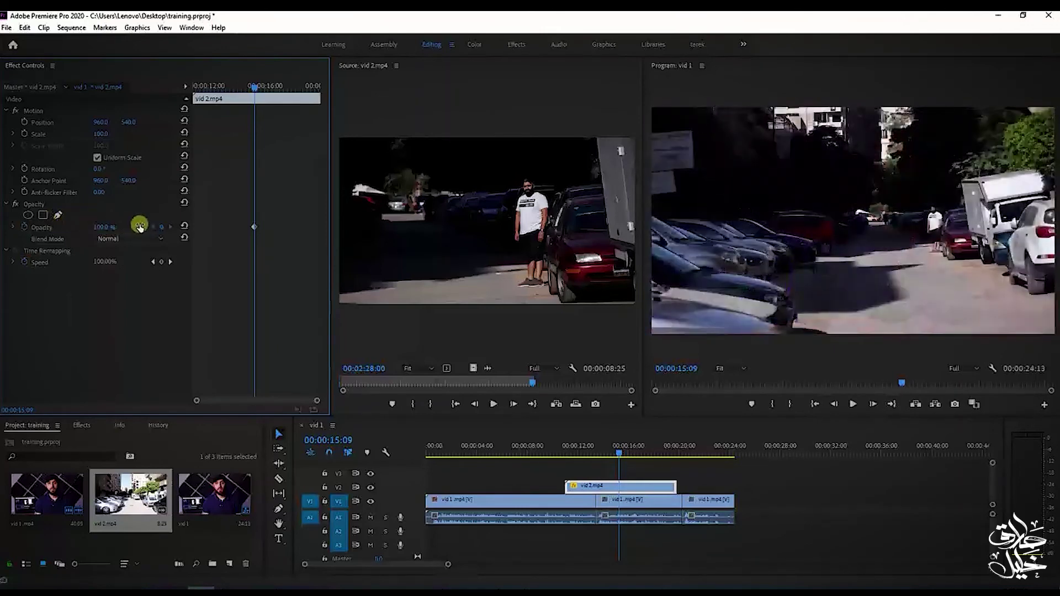
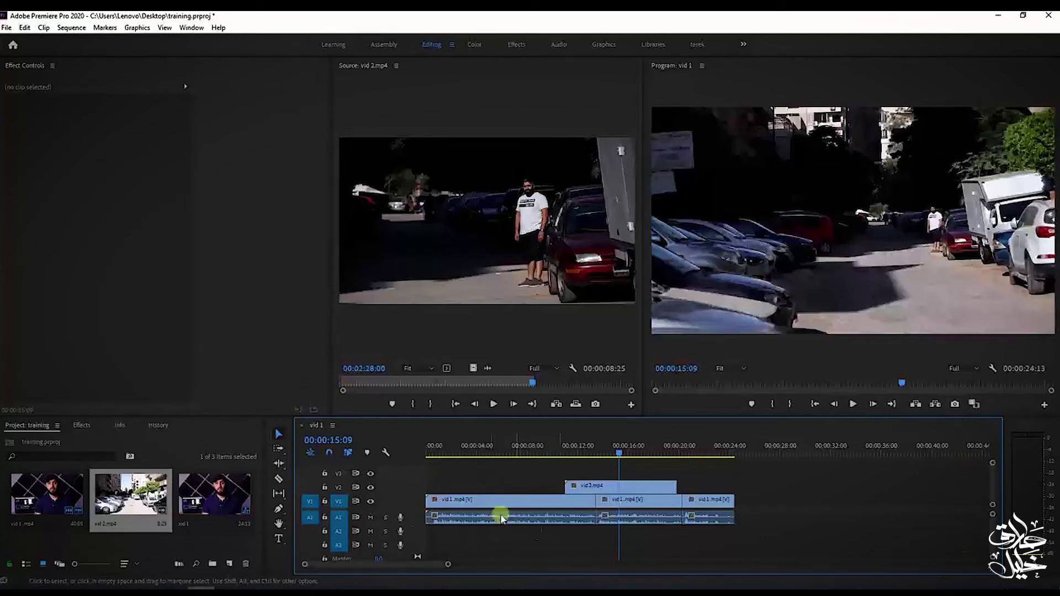
- Open the media export settings for sequence vid 1, set to H.264 with Match Source – High bitrate
click(8, 28)
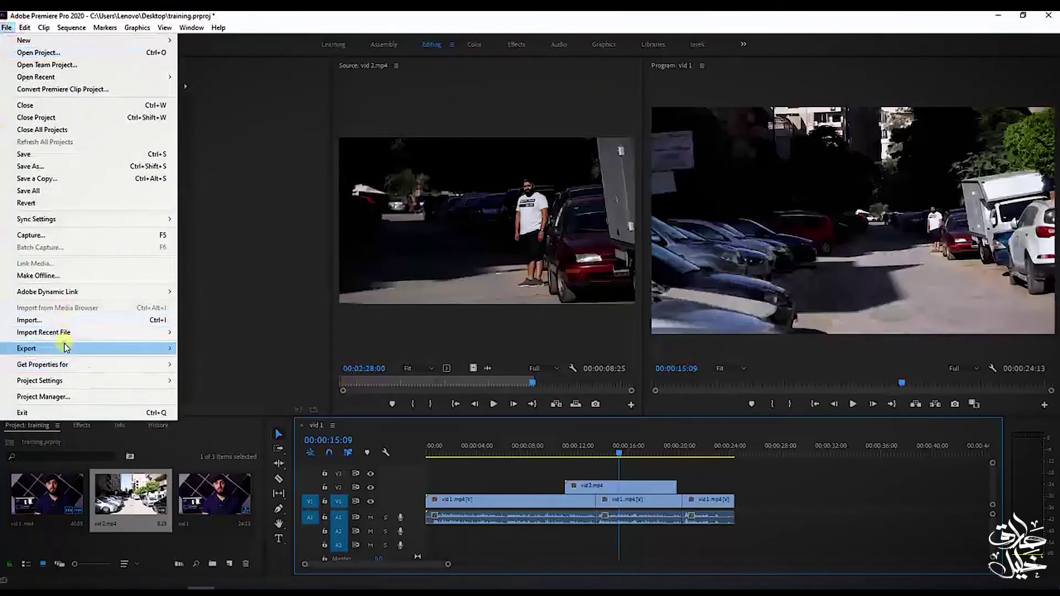
mouse_move(64, 348)
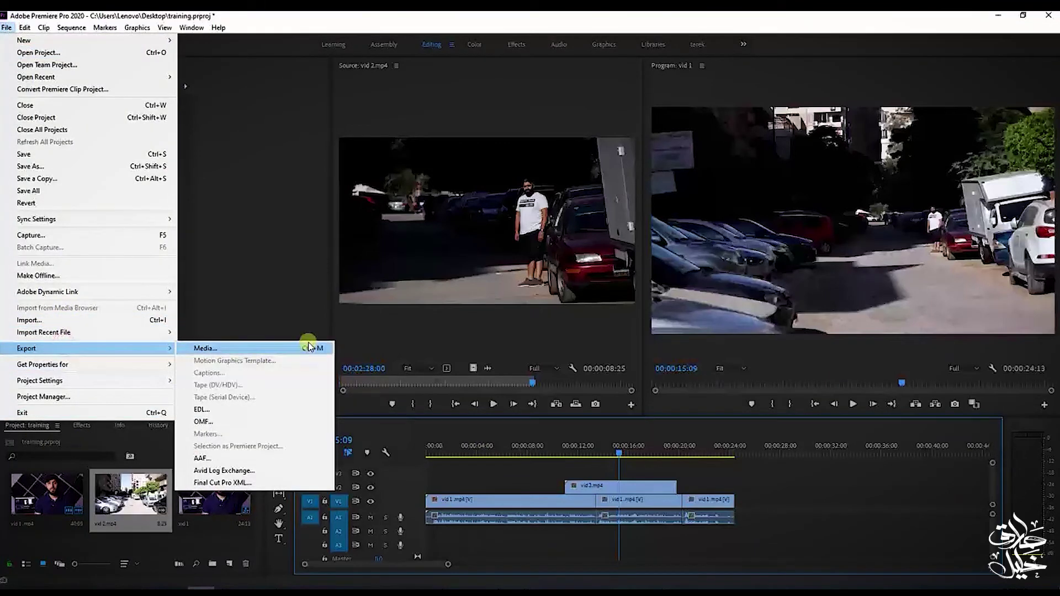
click(311, 349)
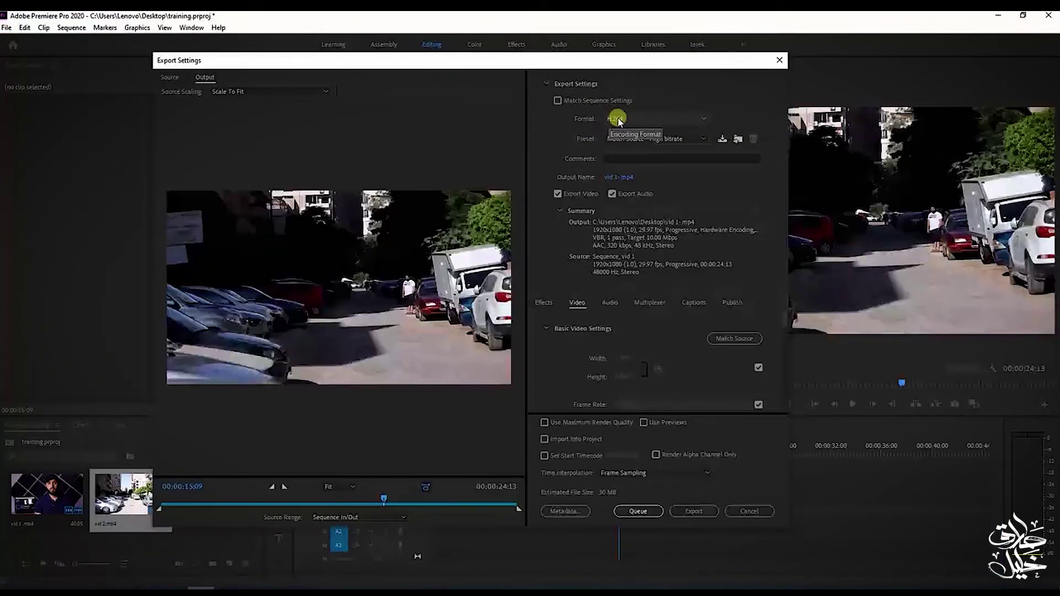
- Change the export preset to Match Source – Medium bitrate, targeting 3.00 Mbps and about 9 MB
click(671, 140)
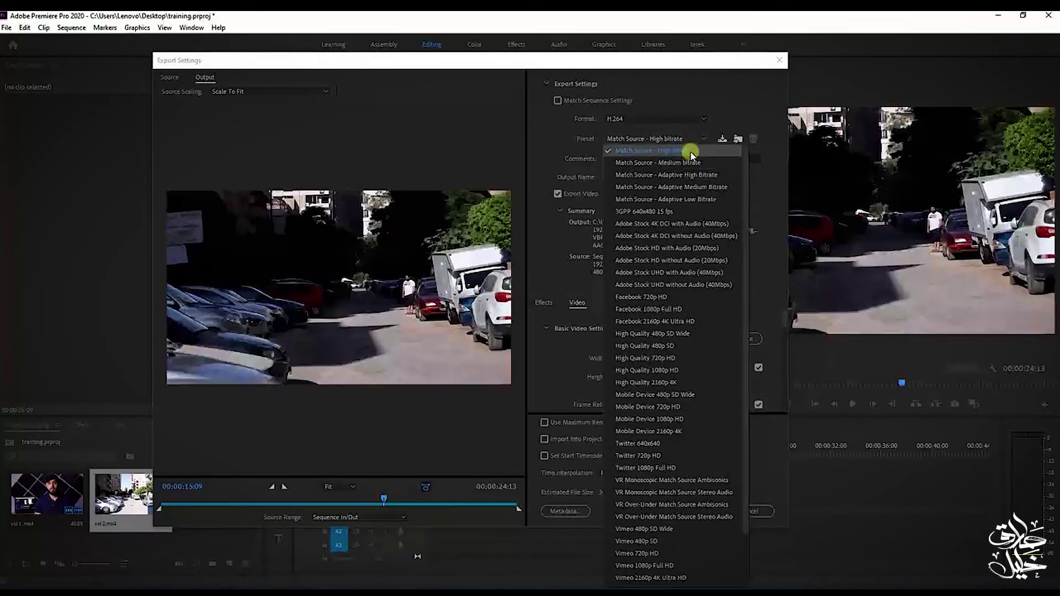
click(690, 137)
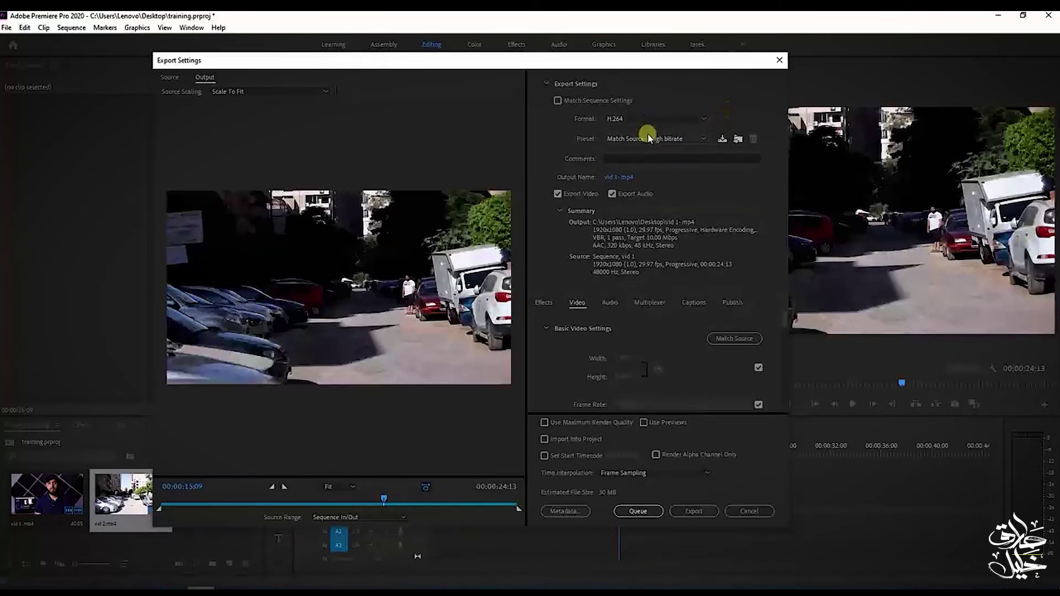
mouse_move(656, 143)
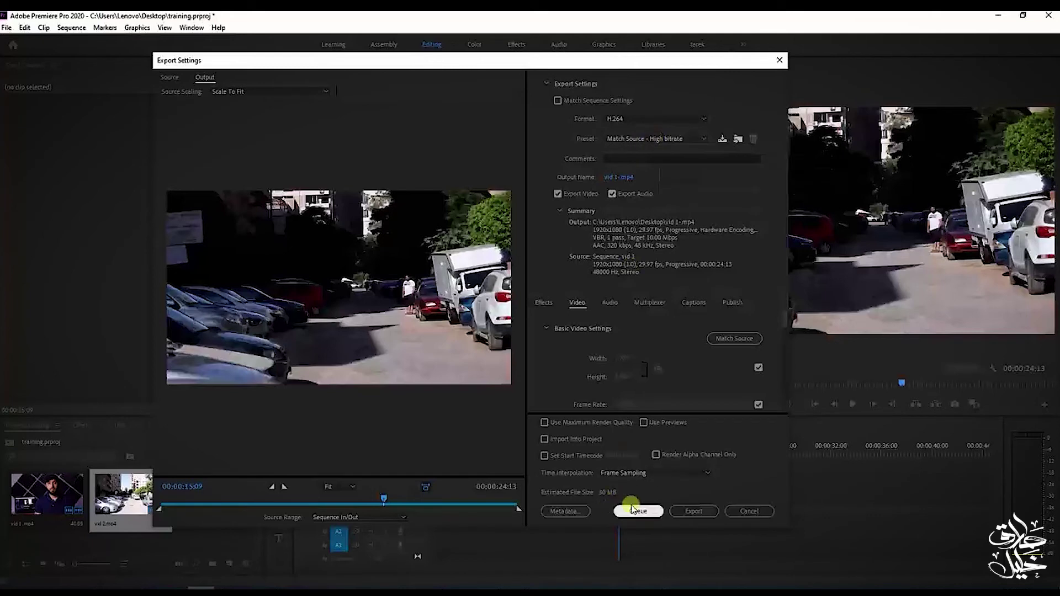
click(675, 142)
click(671, 166)
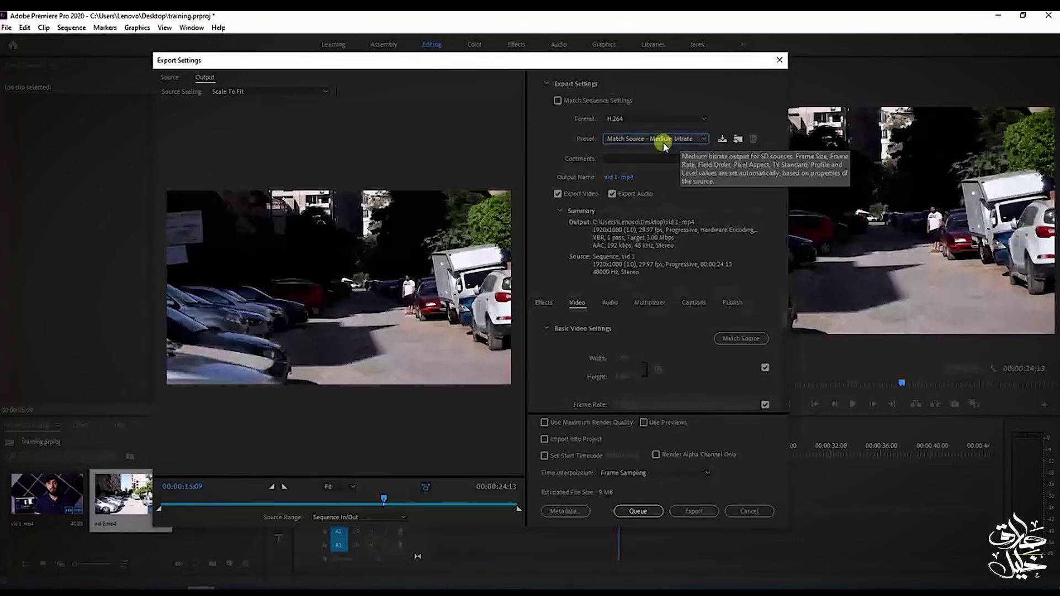
- Name the output tamron.mp4 on the Desktop and export the sequence
click(624, 176)
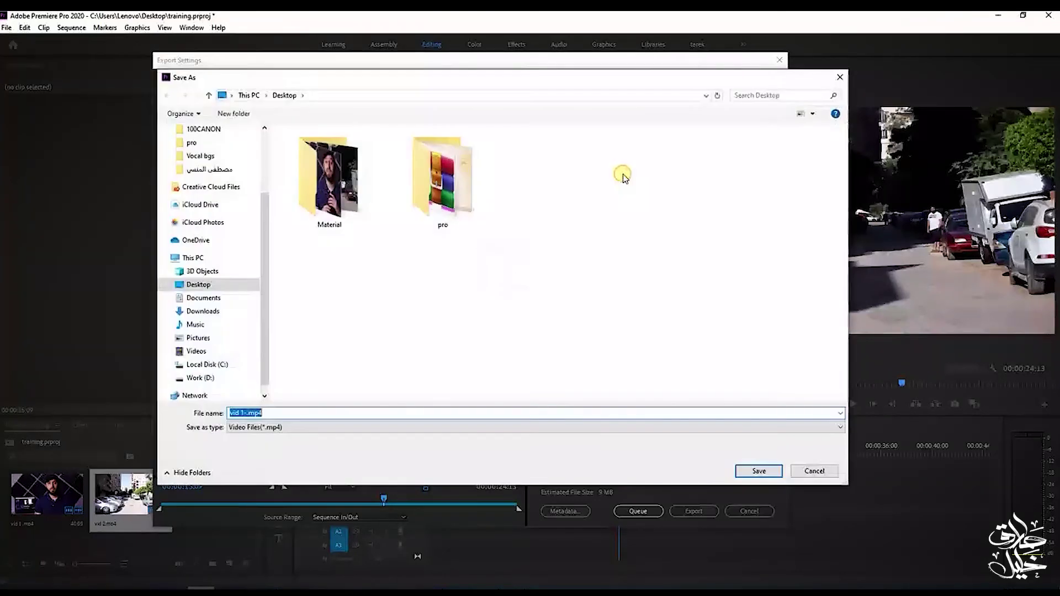
text(tamron)
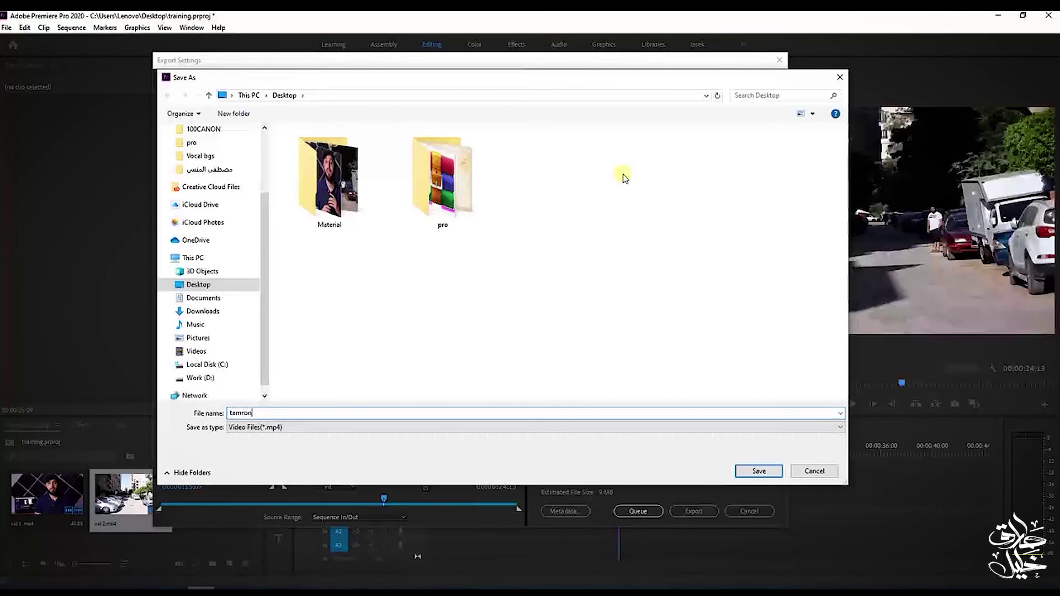
click(745, 474)
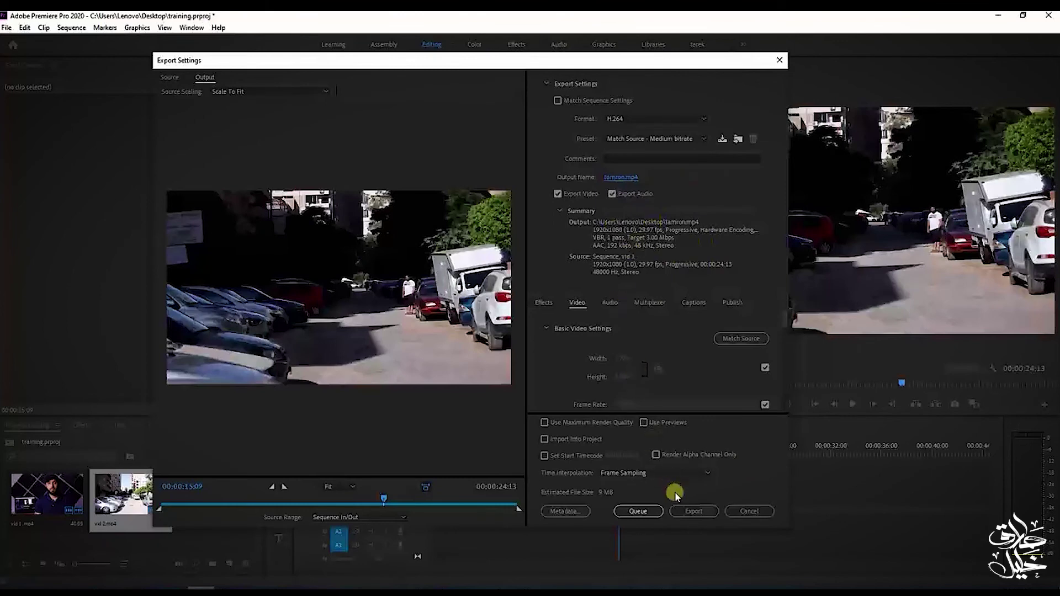
click(706, 512)
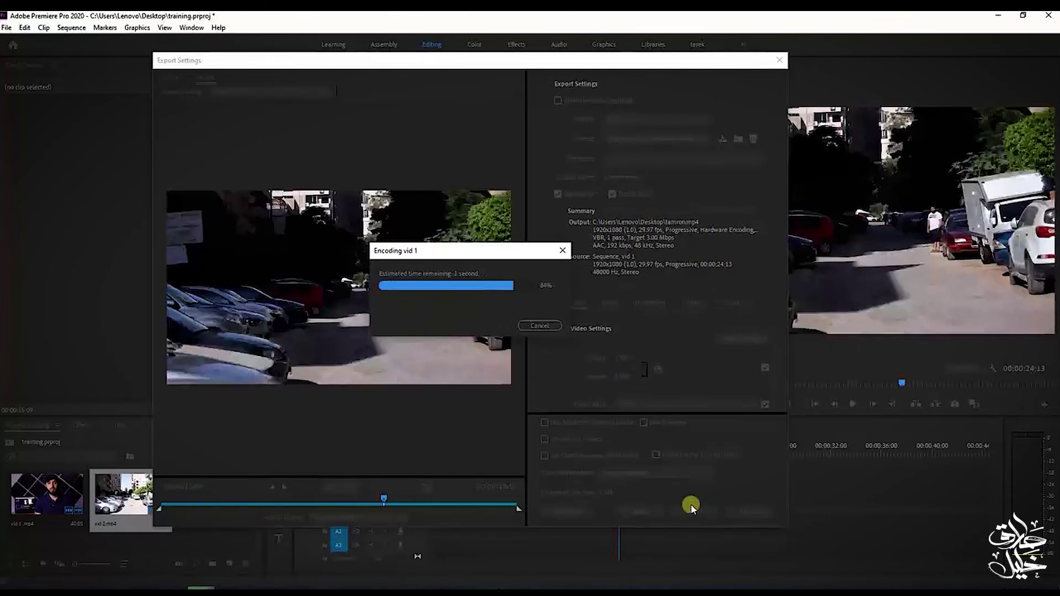
- Minimise Premiere and the Material folder window, then select tamron.mp4 on the desktop
click(994, 16)
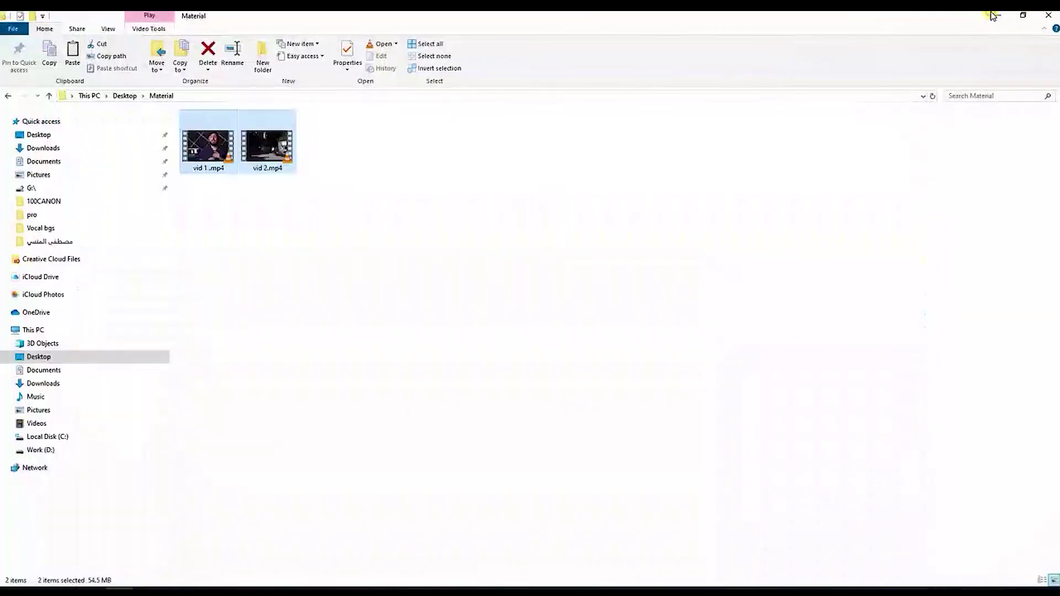
click(999, 15)
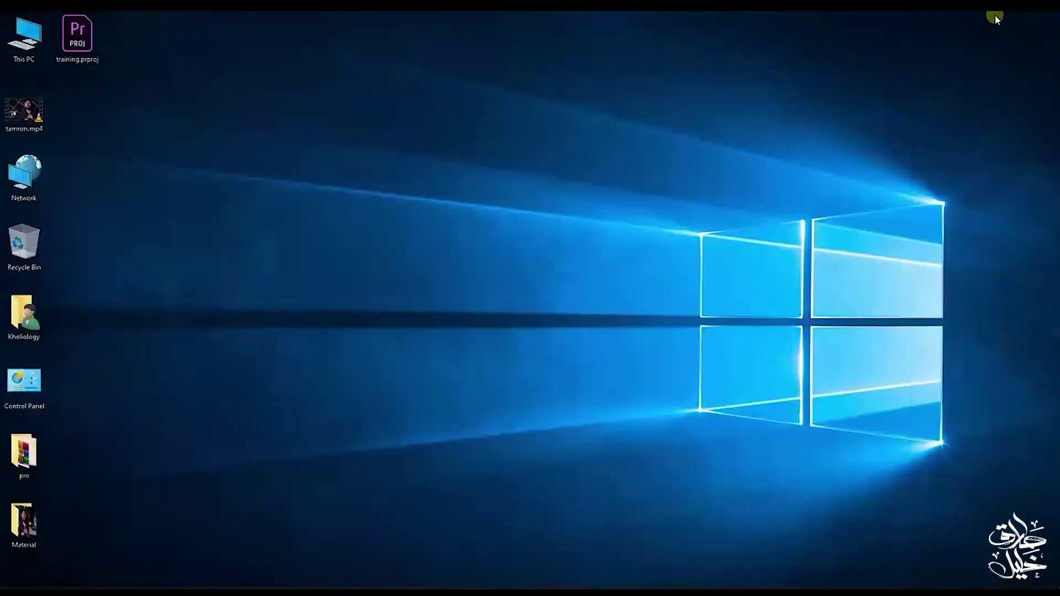
click(29, 118)
- Play tamron.mp4 in VLC and skip ahead to the street footage around 00:13
double_click(29, 118)
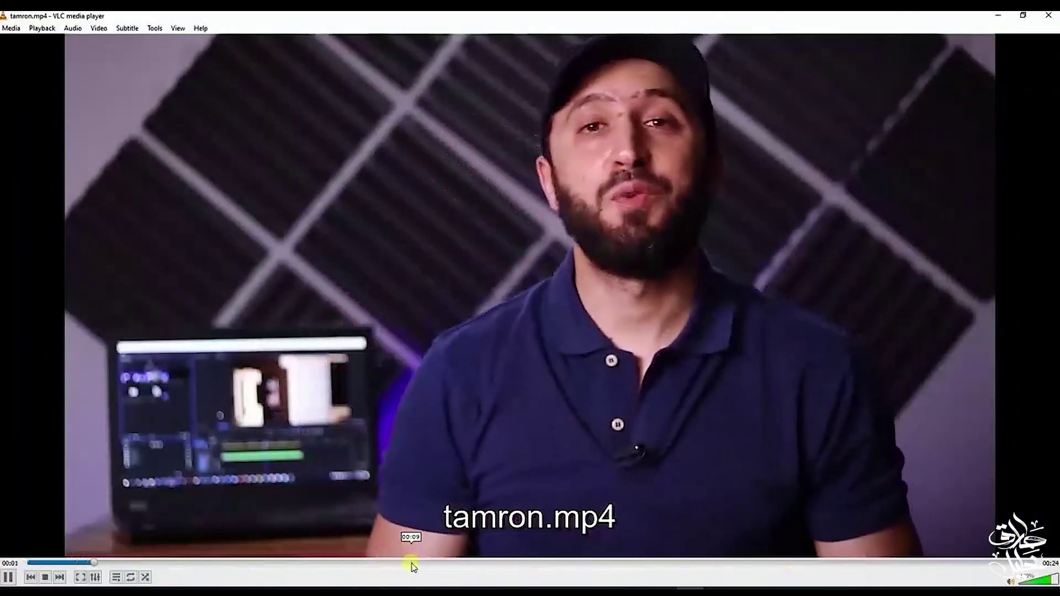
drag(456, 561, 579, 562)
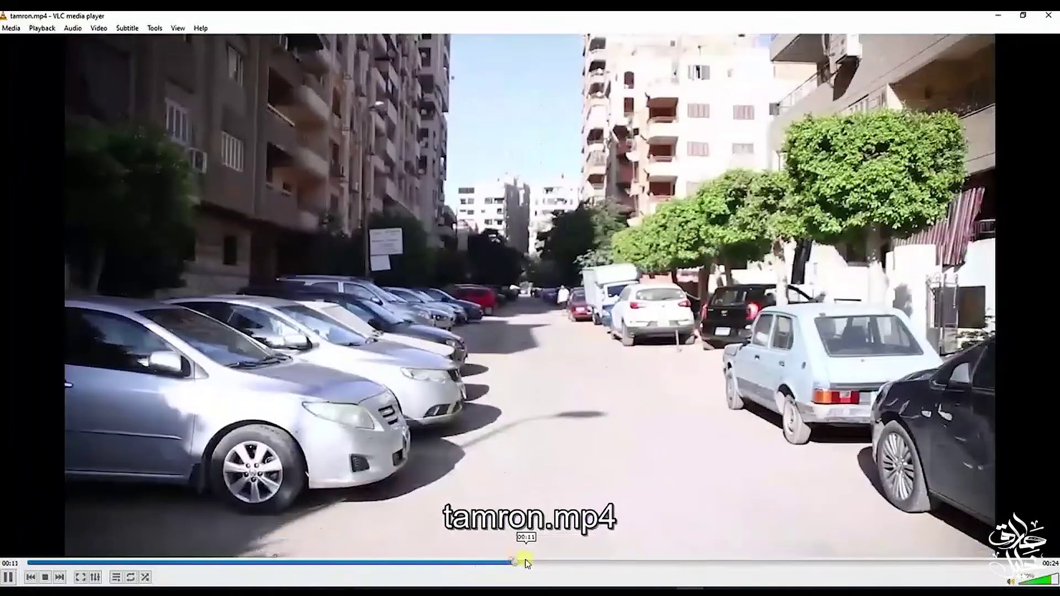